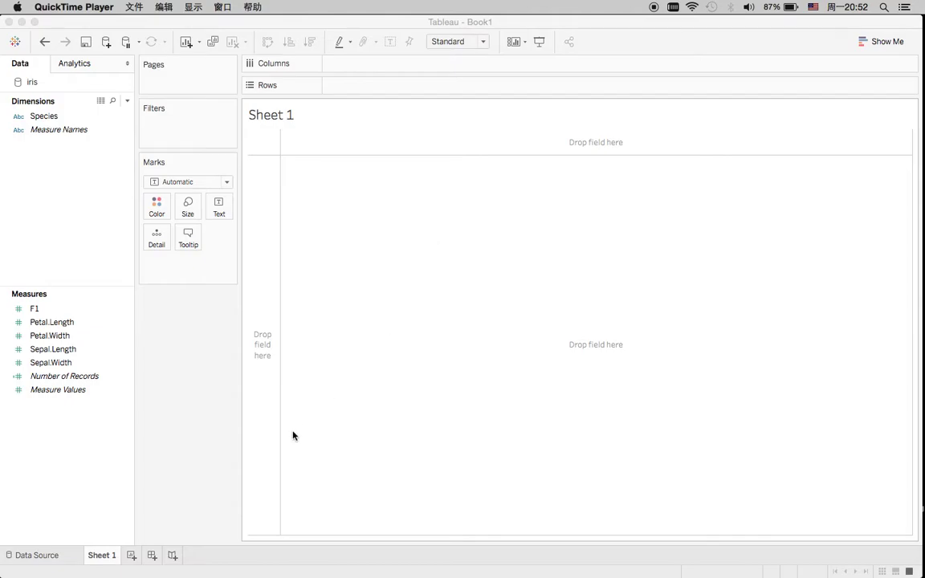
Check the iris data source, and plot Petal.Length in columns against Sepal.Length in rows on Sheet 1.
click(24, 556)
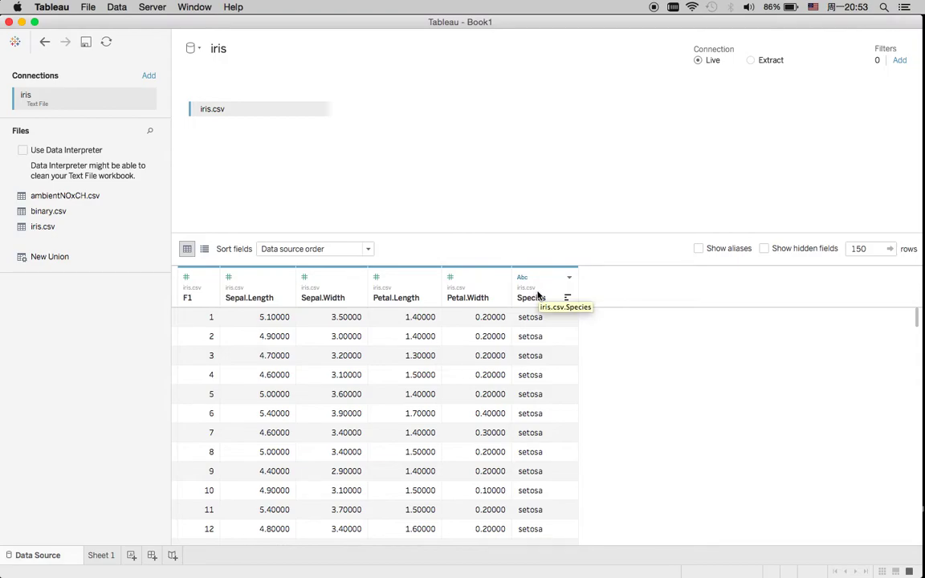
click(99, 556)
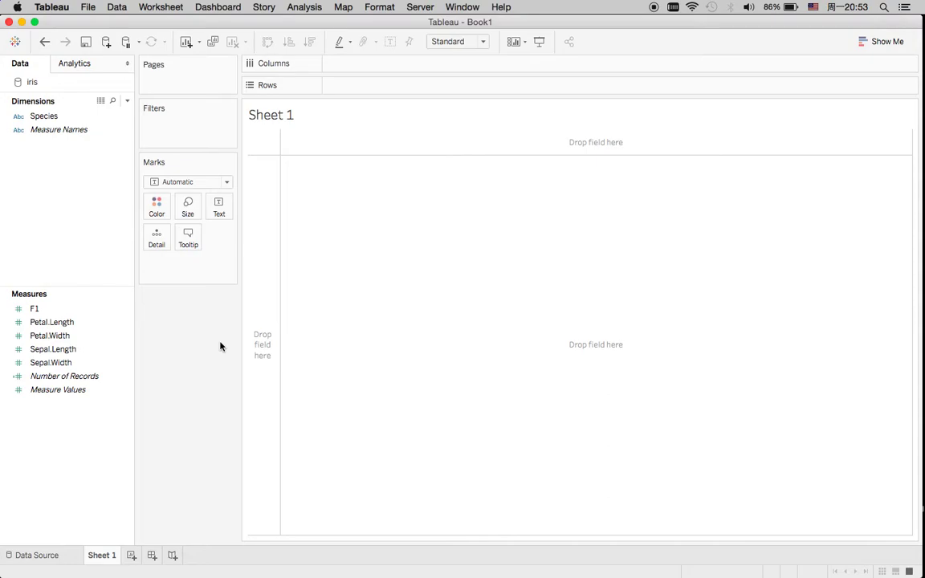
drag(53, 324, 355, 74)
drag(55, 351, 357, 90)
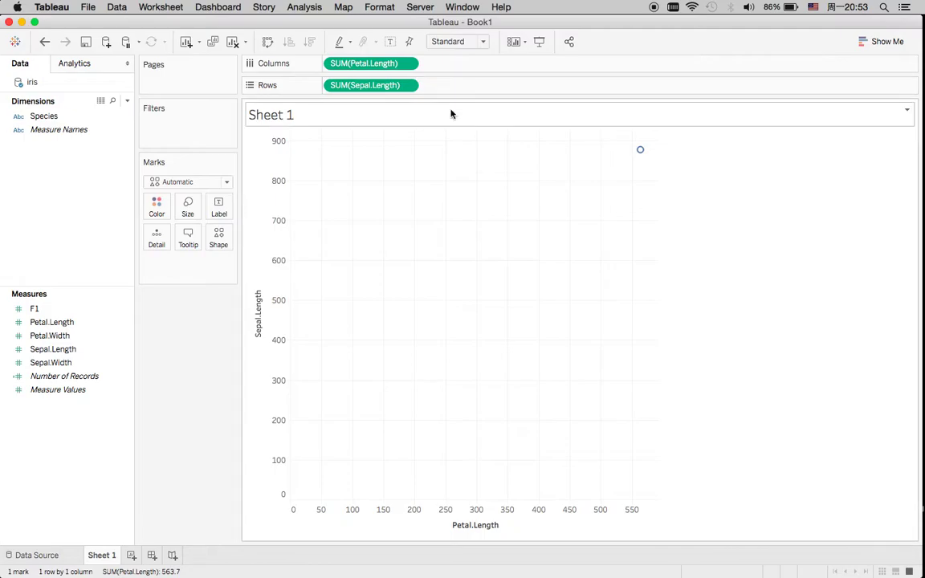
mouse_move(639, 159)
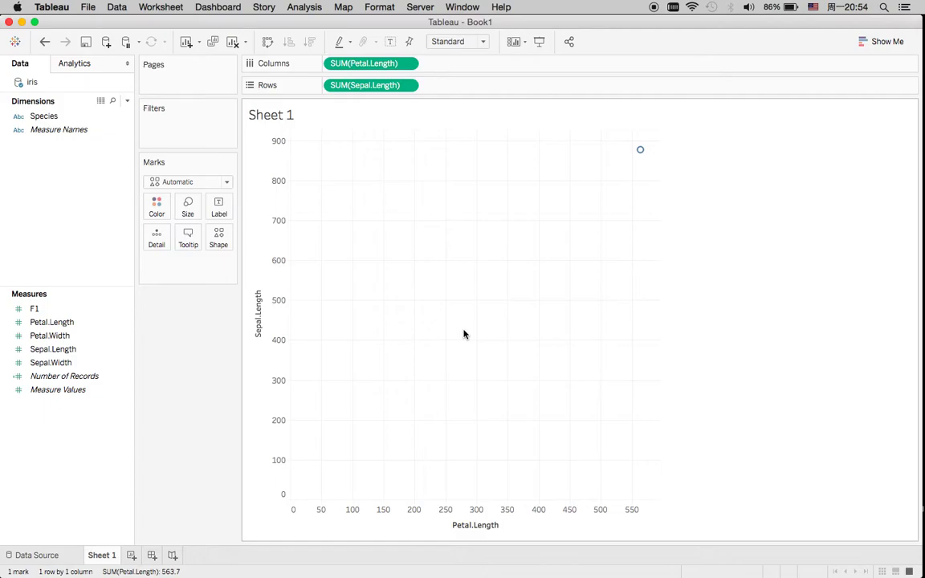
Convert the F1 measure to a dimension and change its data type to String.
click(64, 313)
right_click(37, 309)
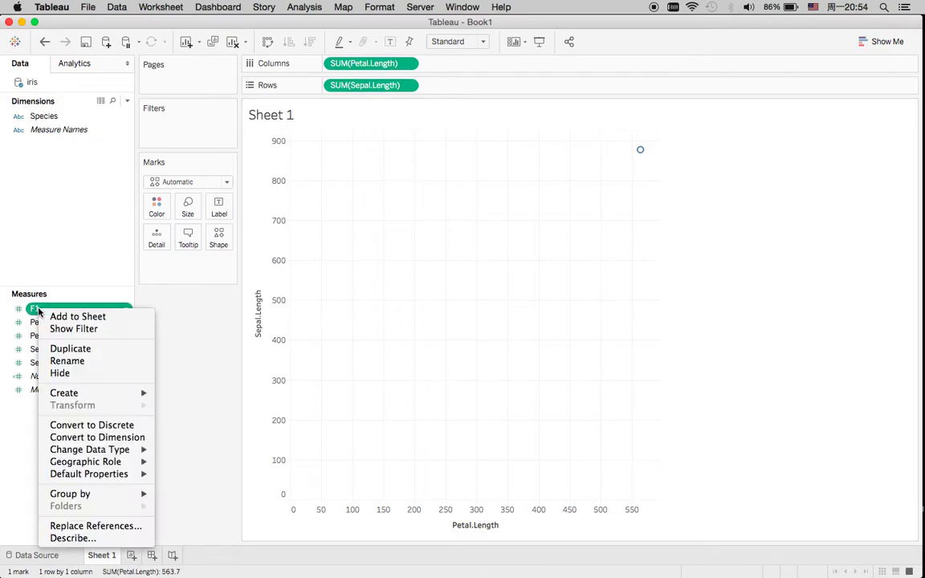
click(96, 437)
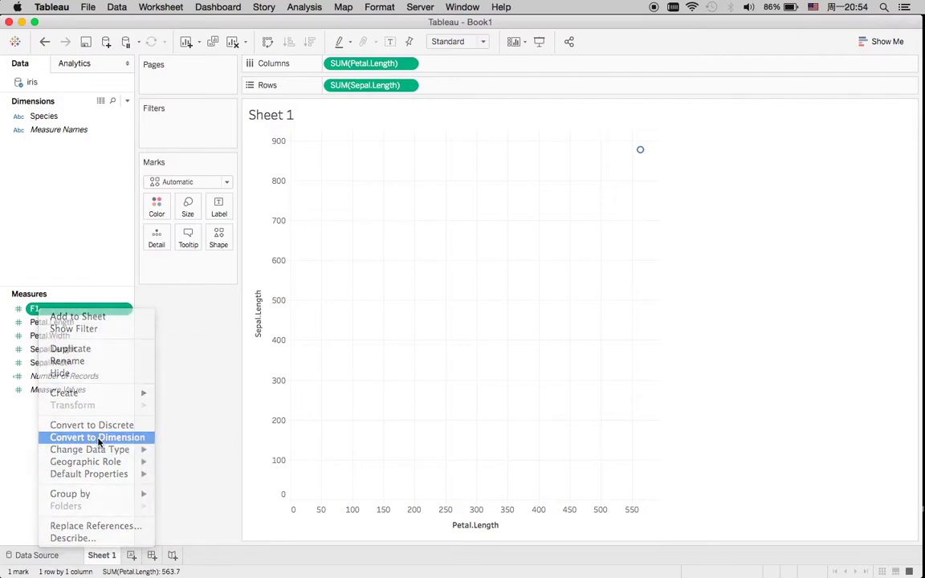
right_click(48, 122)
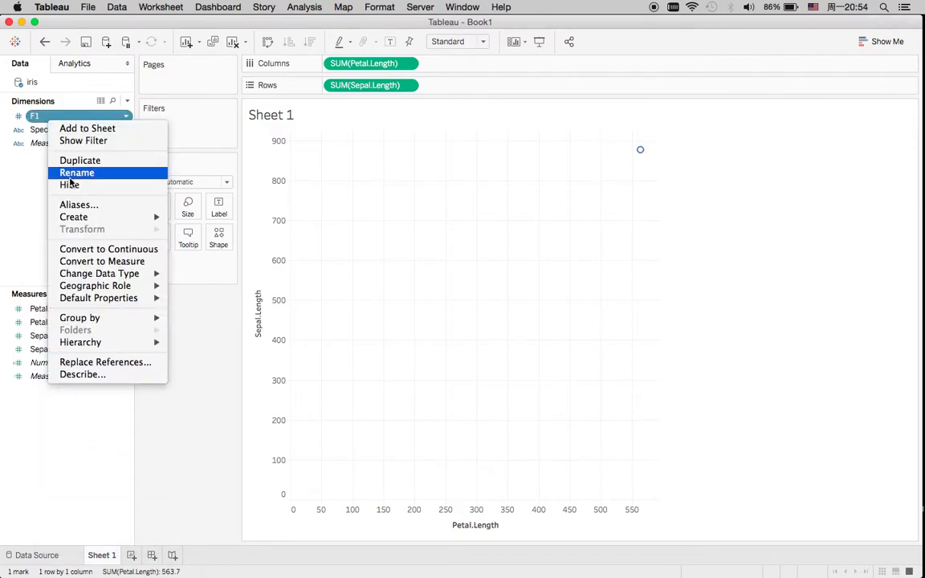
mouse_move(121, 274)
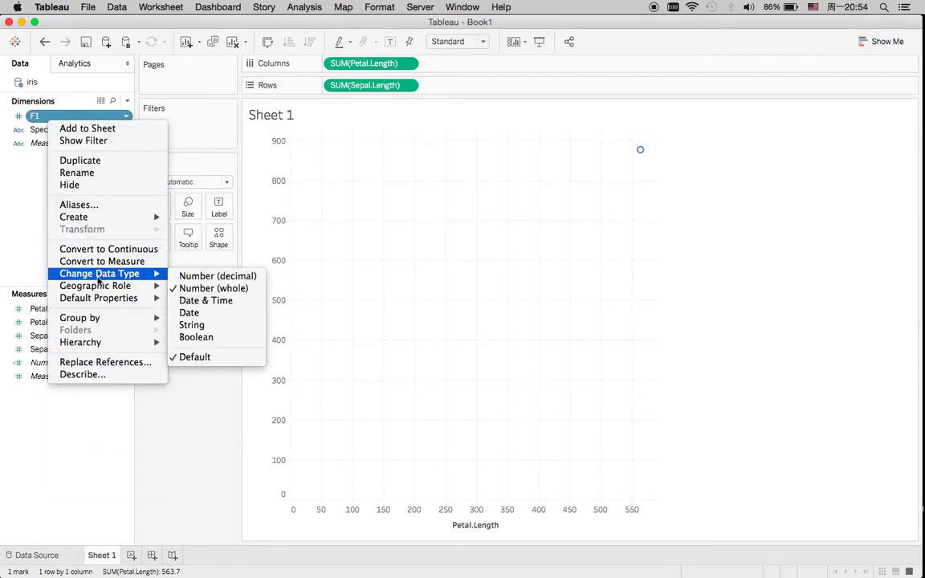
click(193, 324)
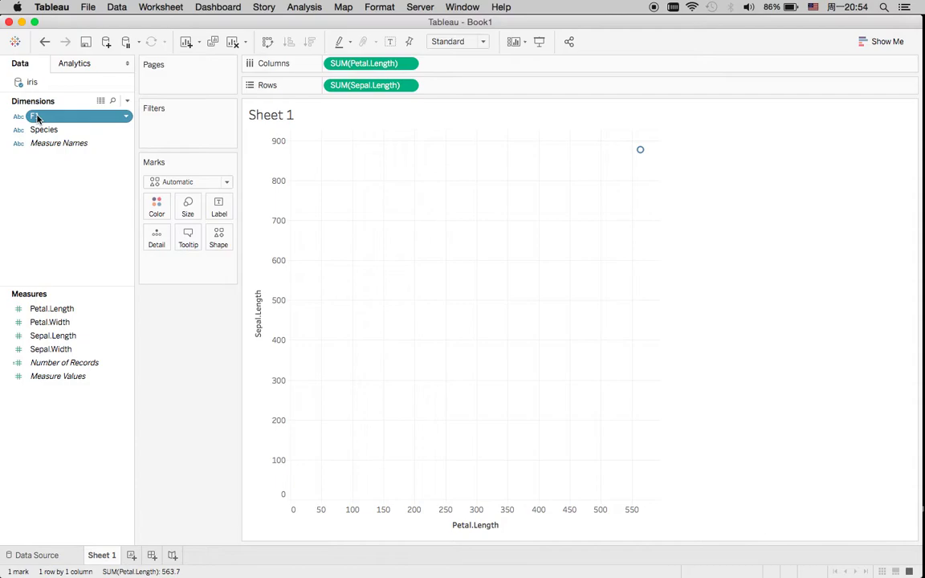
Add F1 to the marks' Detail to plot each record separately, and check the rows in the data source.
drag(37, 118, 157, 238)
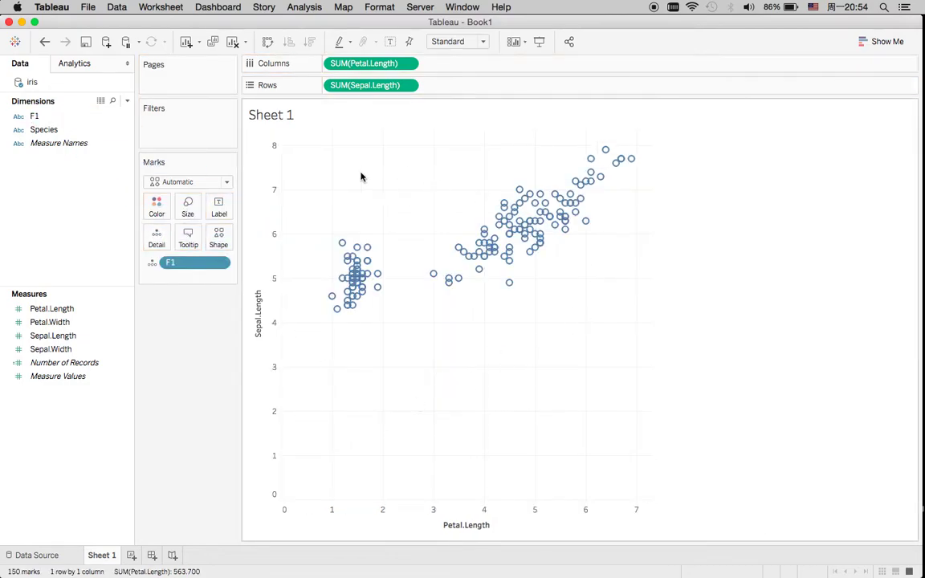
mouse_move(343, 248)
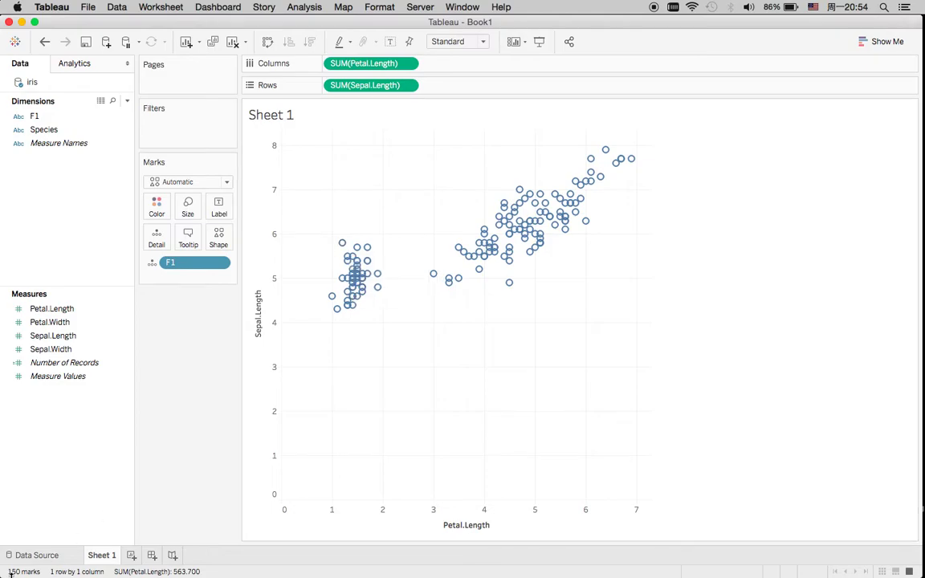
click(33, 555)
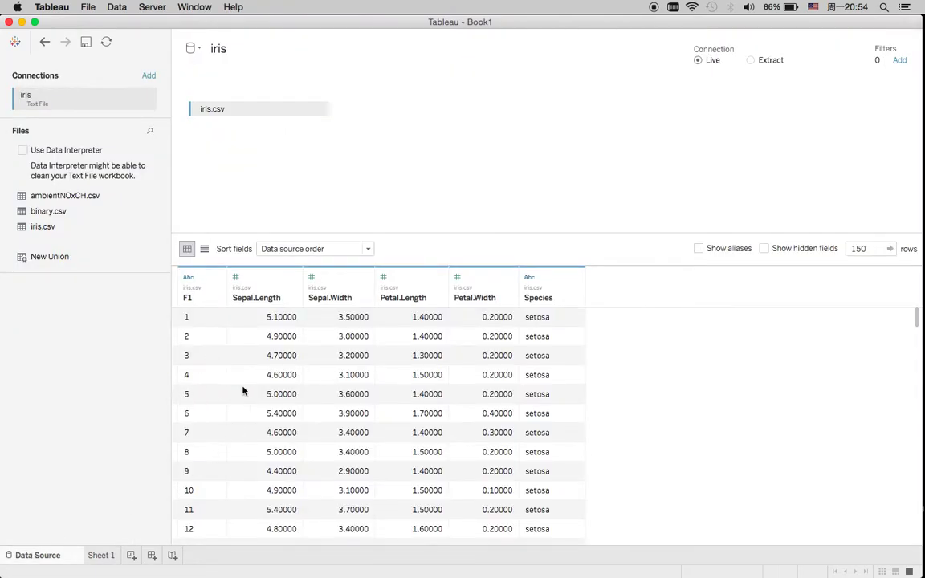
click(99, 555)
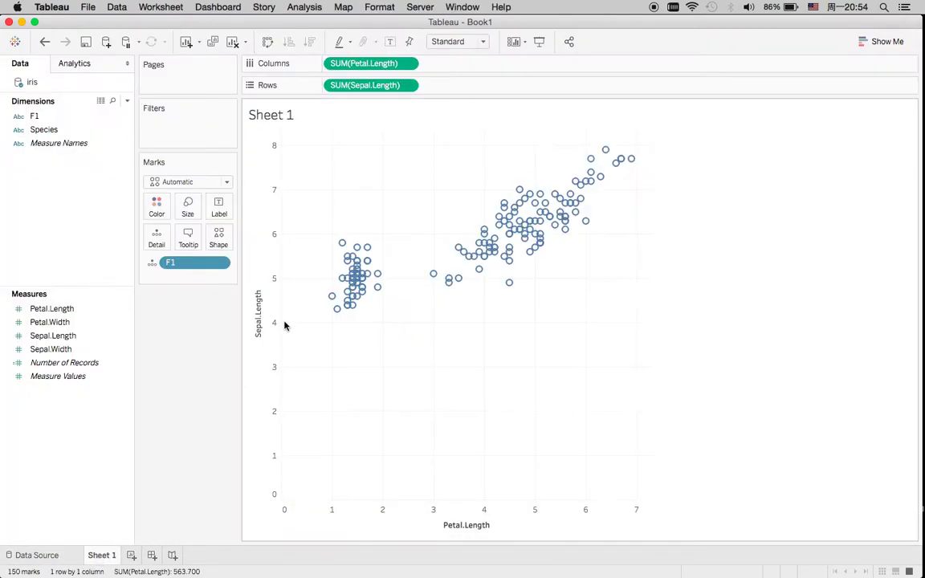
Exclude zero from the range of both the Sepal.Length and Petal.Length axes.
double_click(268, 372)
click(544, 195)
click(603, 448)
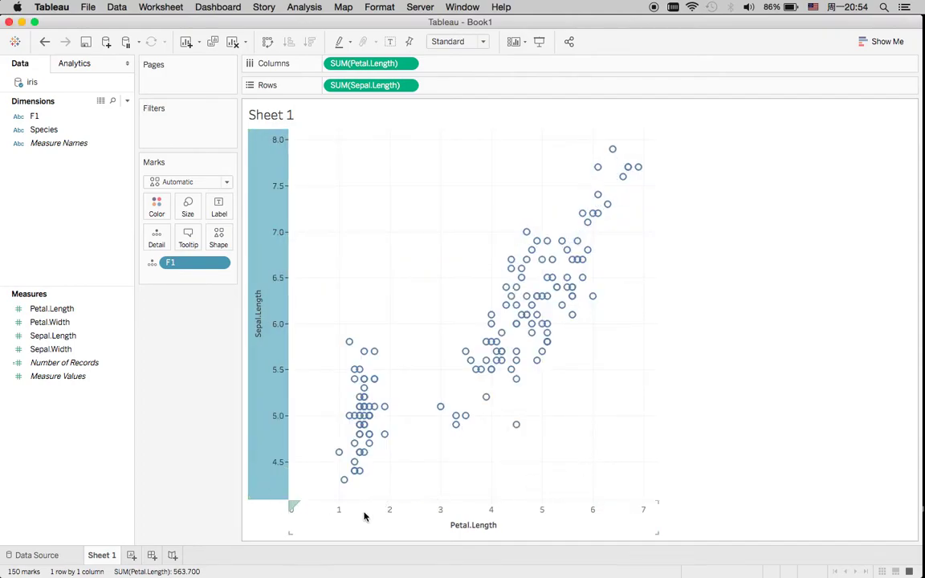
double_click(364, 519)
click(544, 195)
click(594, 450)
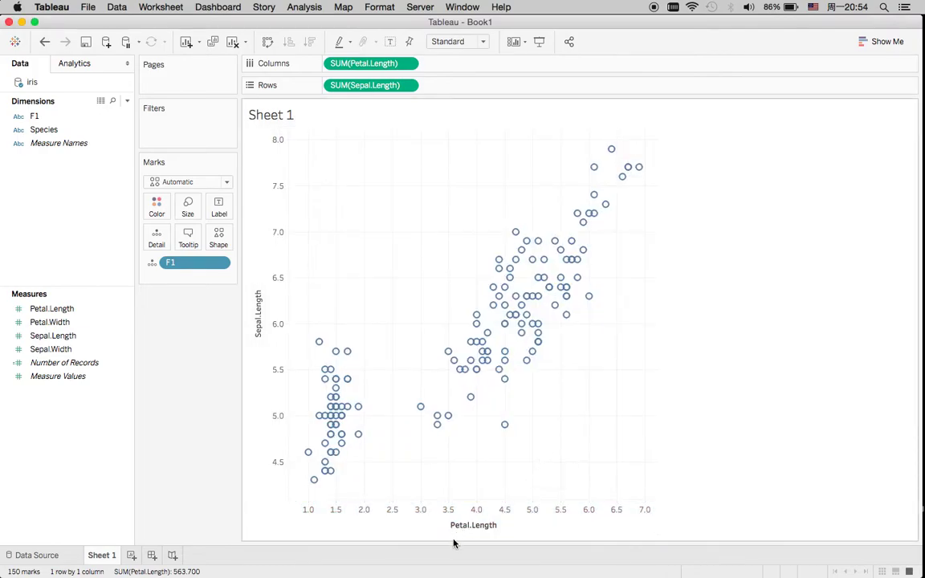
Switch to RStudio, rerun plot(iris$Petal.Length,iris$Sepal.Length) in the console, and open the plot in an enlarged window.
key(ctrl+Up)
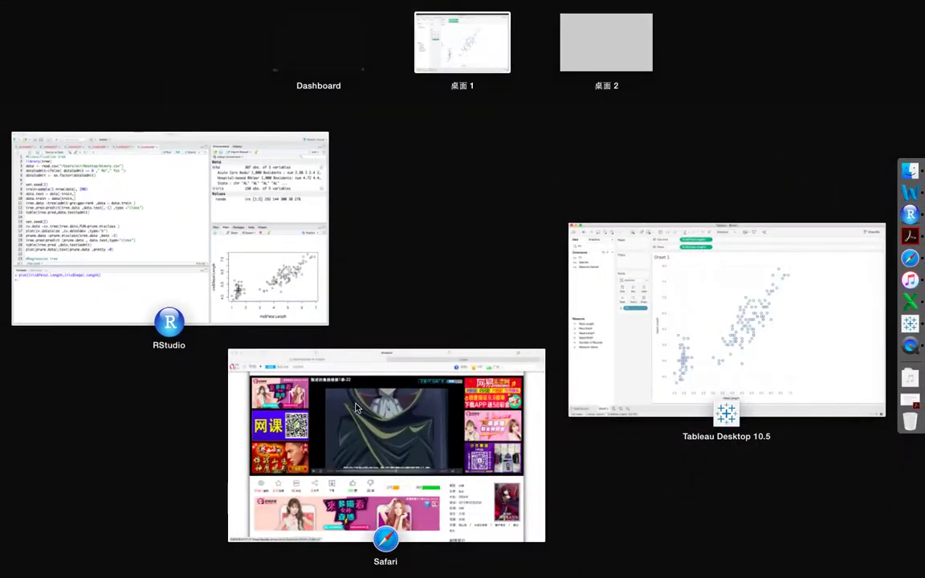
click(123, 273)
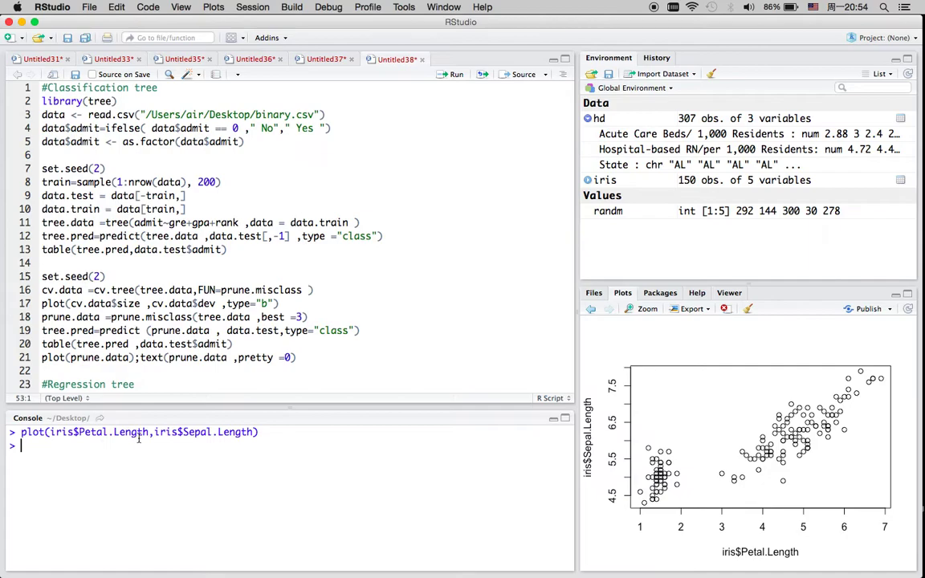
key(Up)
key(Return)
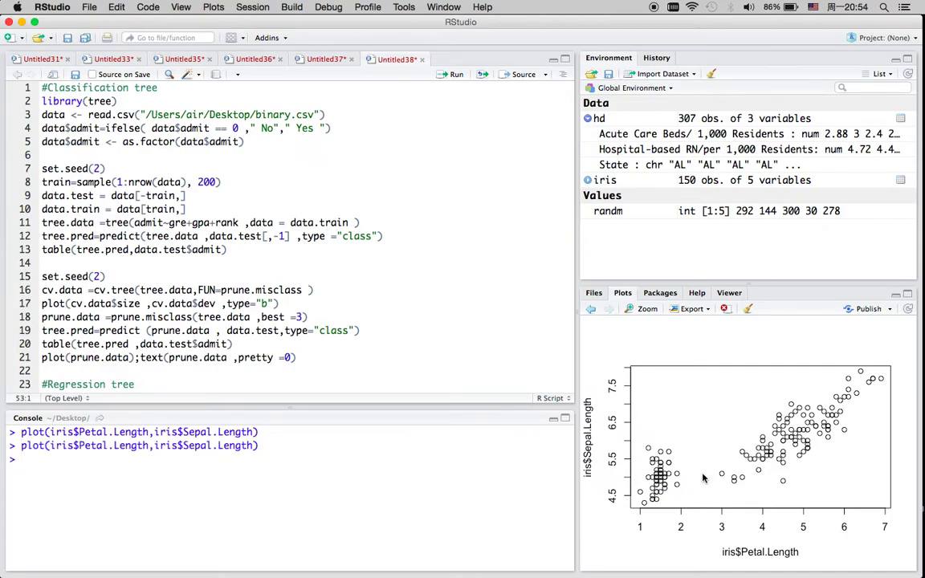
click(647, 309)
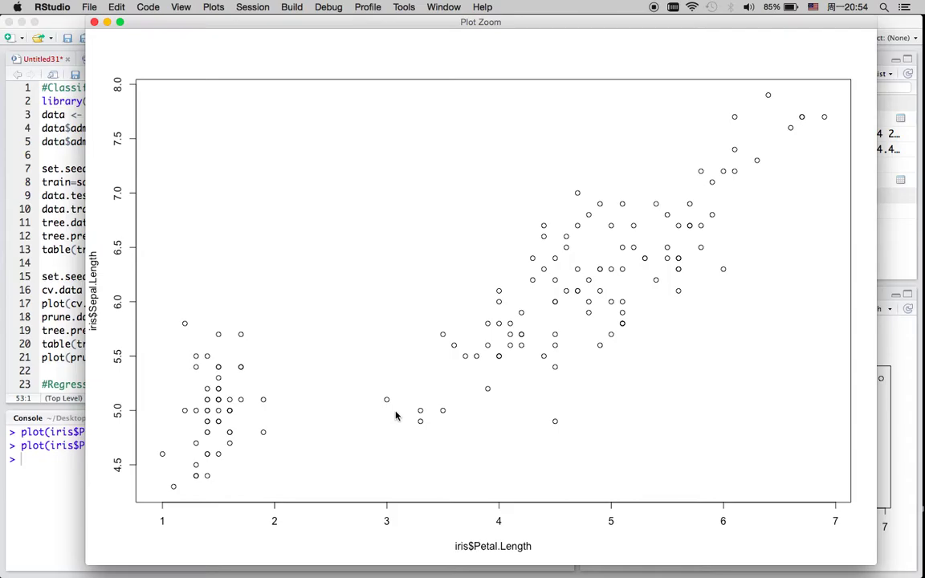
Compare the enlarged R scatter plot with the Tableau one, close the plot window, and return to Tableau.
key(ctrl+Up)
click(706, 441)
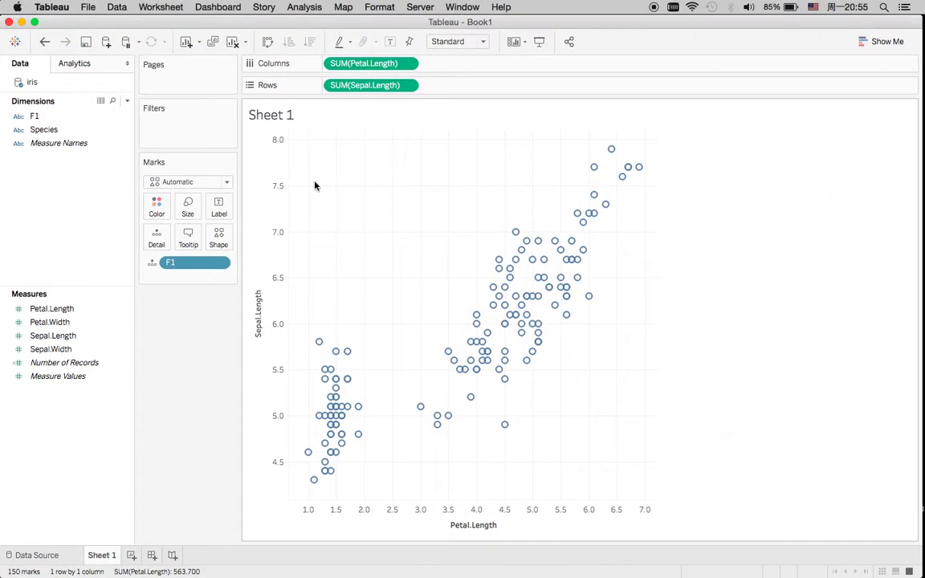
key(ctrl+Up)
click(369, 242)
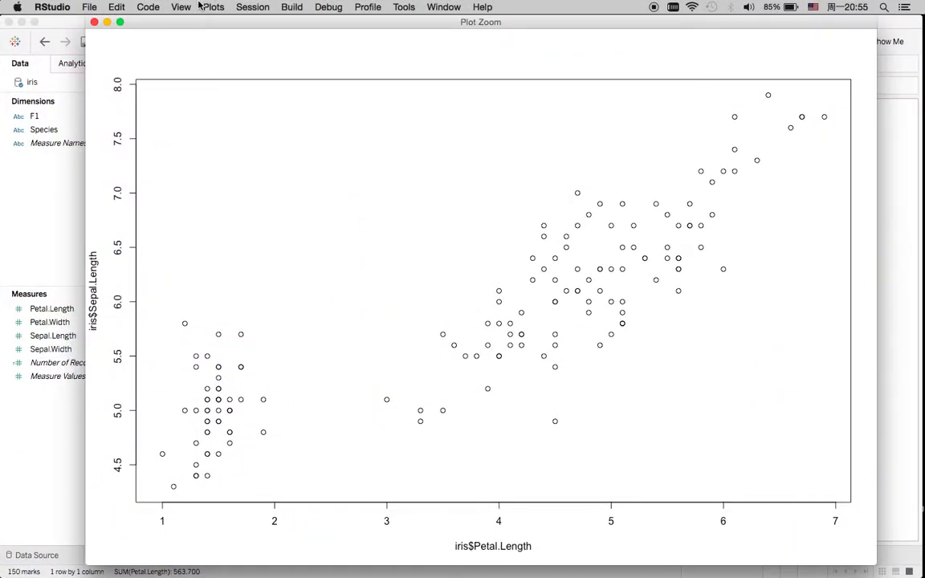
drag(196, 23, 84, 27)
drag(165, 25, 296, 20)
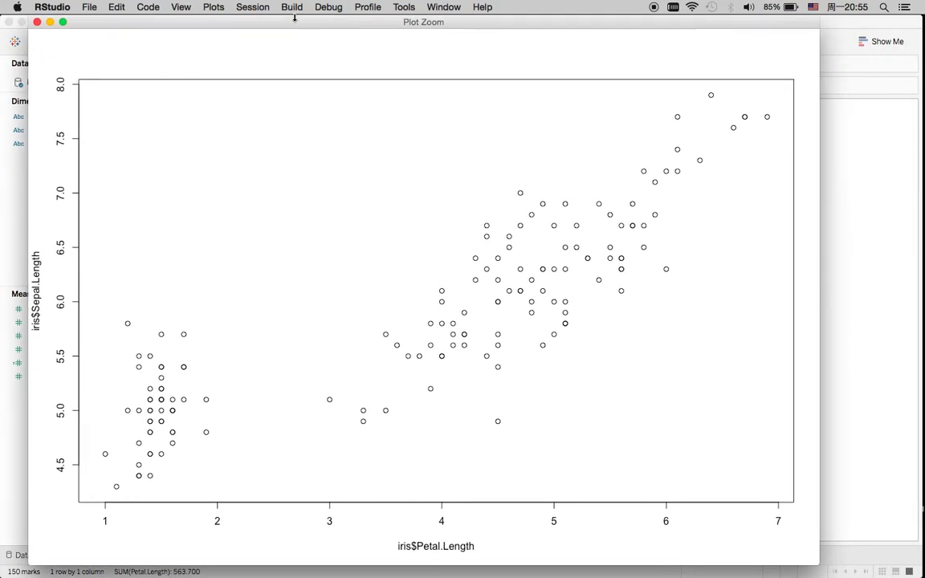
click(37, 23)
key(ctrl+Up)
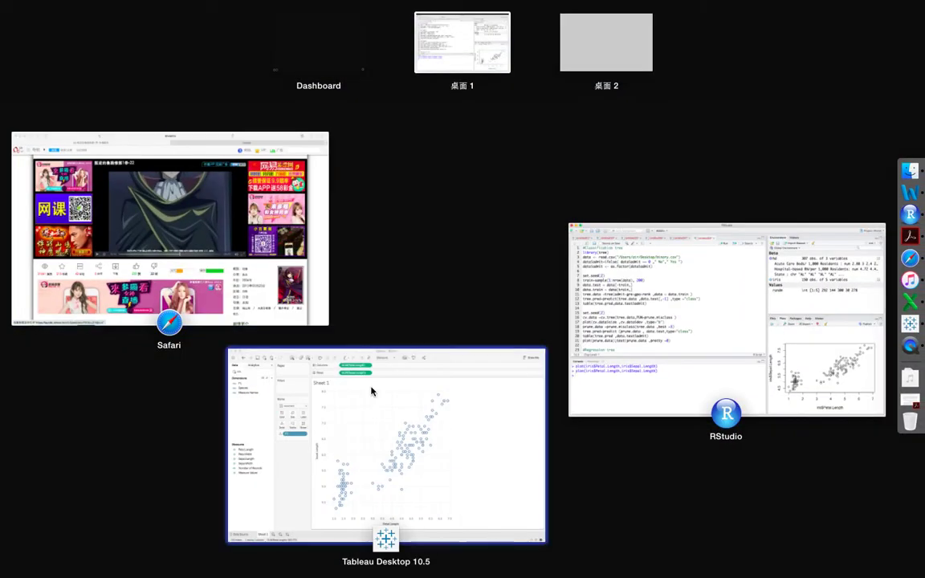
click(355, 358)
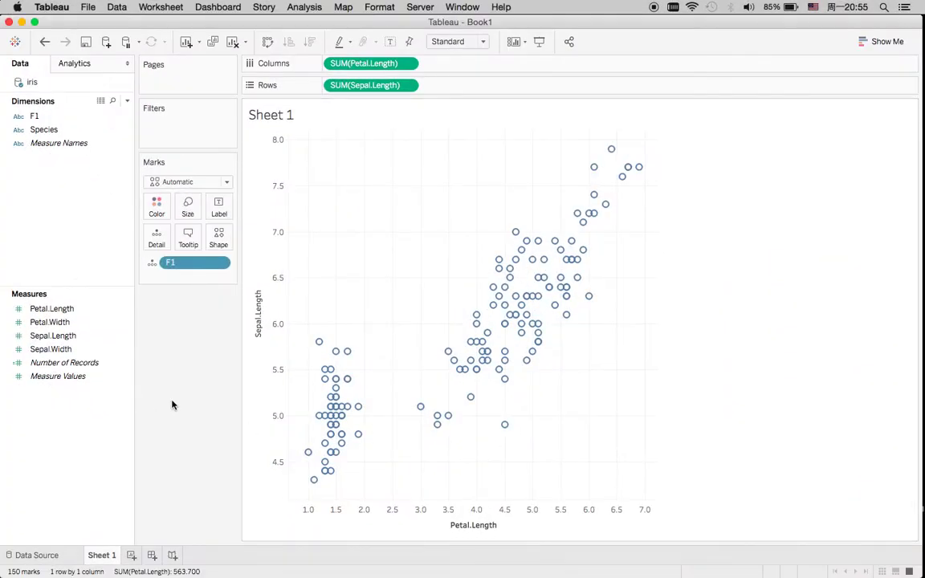
Colour the scatter plot's marks by Species.
click(51, 361)
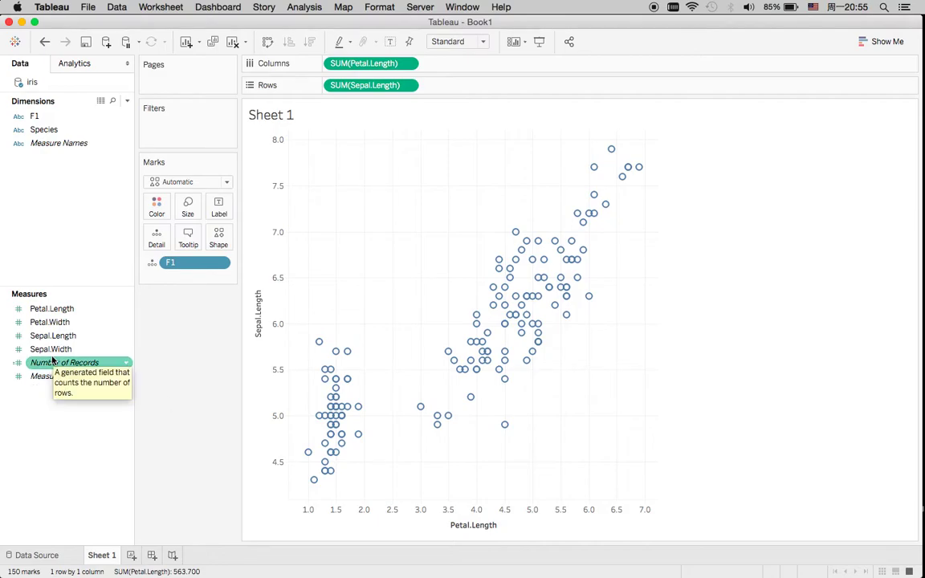
click(82, 283)
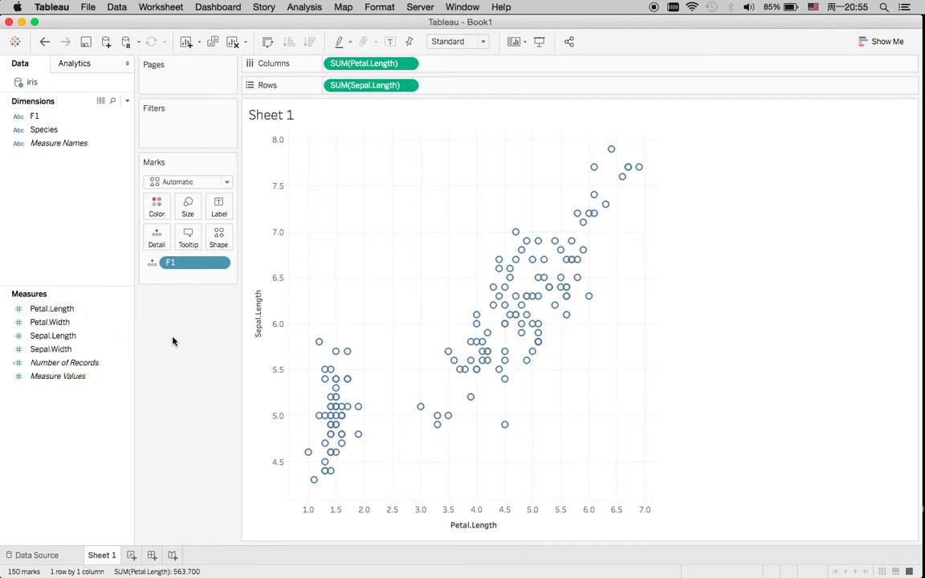
click(38, 134)
drag(38, 134, 155, 213)
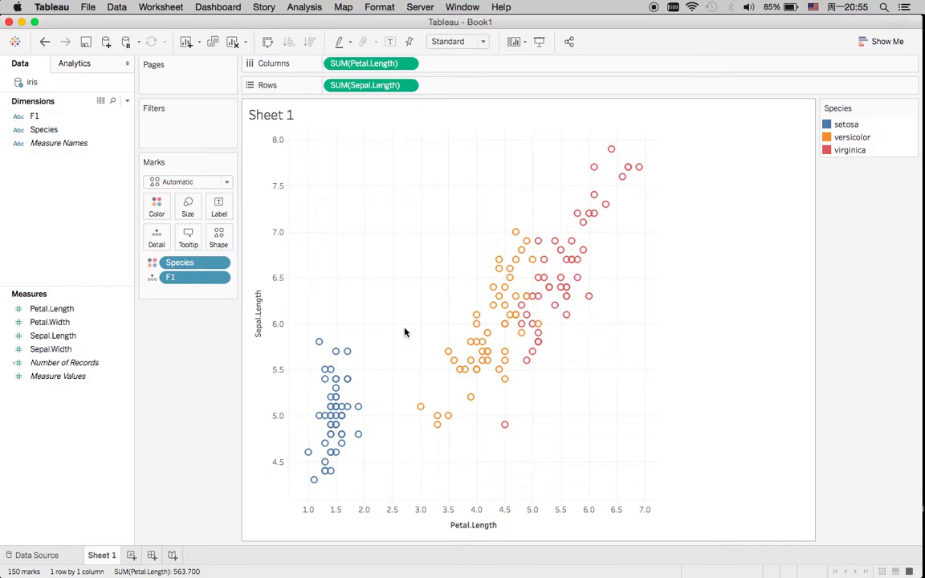
Duplicate Sheet 1 and remove the Species colouring from the copy.
right_click(104, 557)
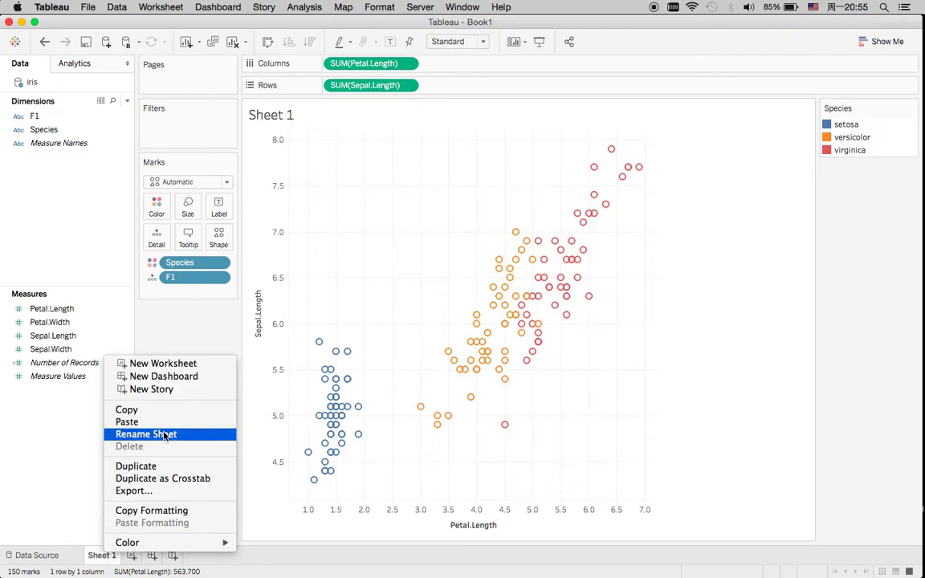
click(151, 465)
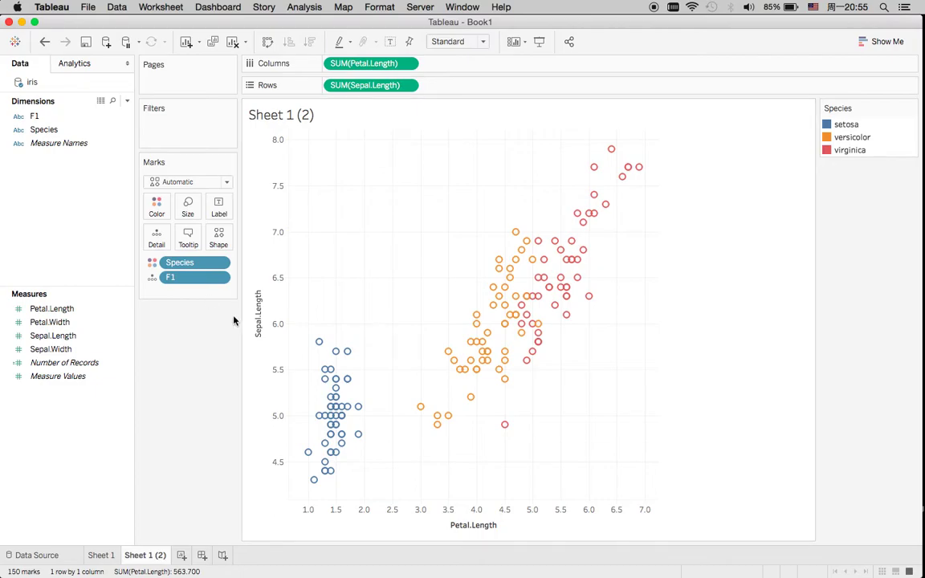
right_click(179, 269)
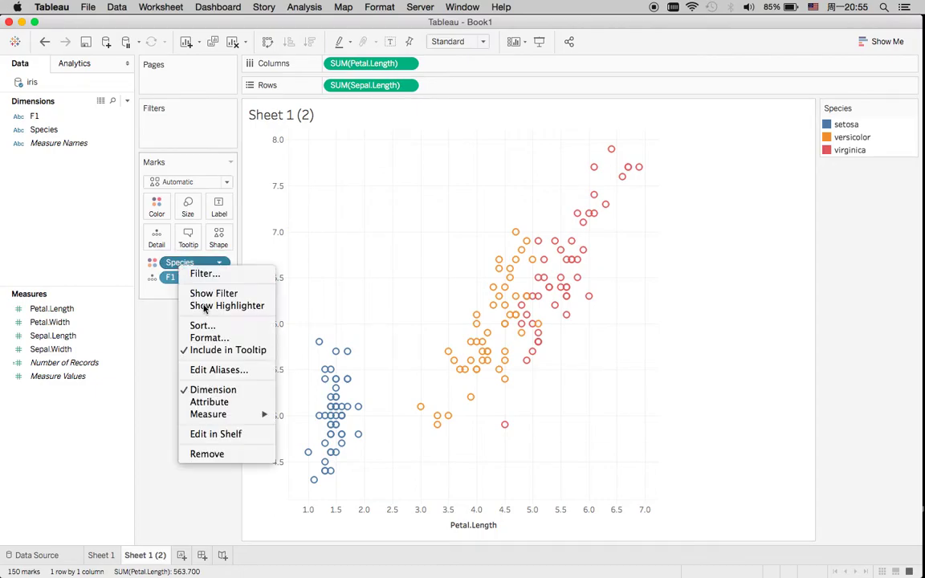
click(219, 453)
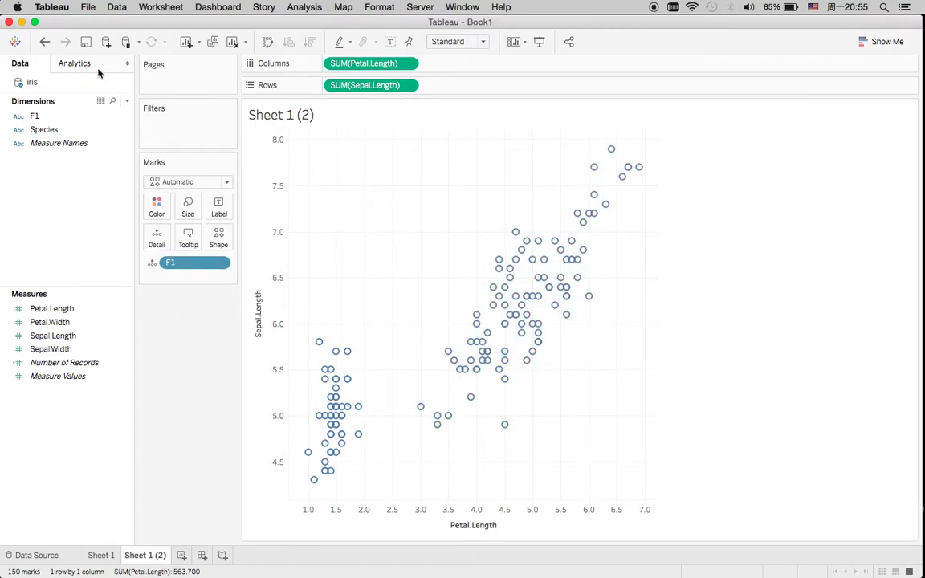
Apply clustering to the scatter plot on Sheet 1 (2) and add Petal.Width to the cluster variables.
click(85, 68)
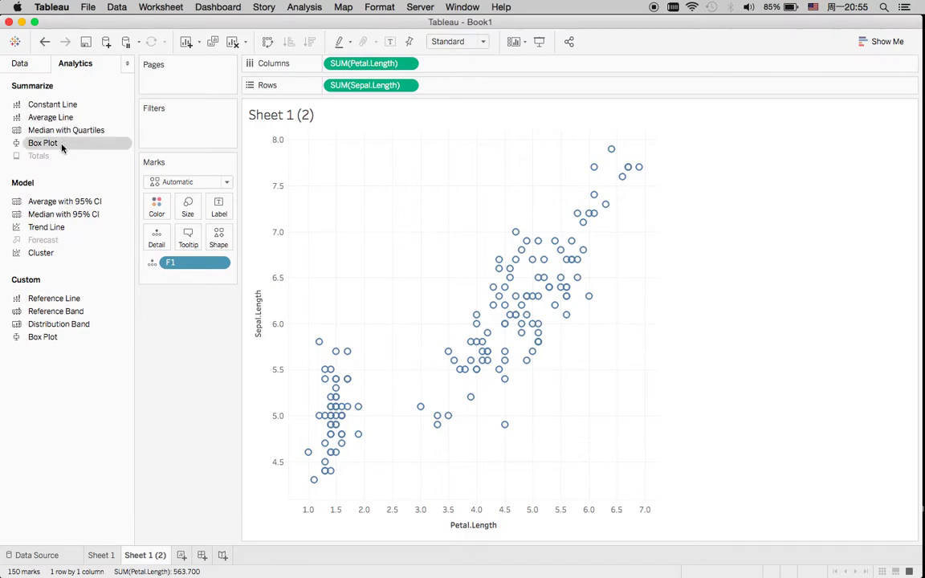
drag(40, 256, 361, 158)
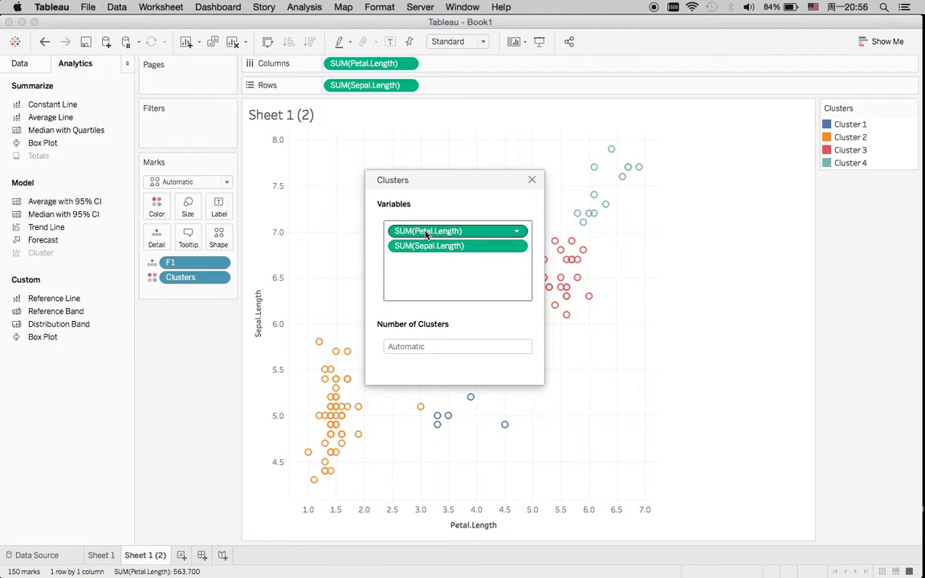
click(35, 66)
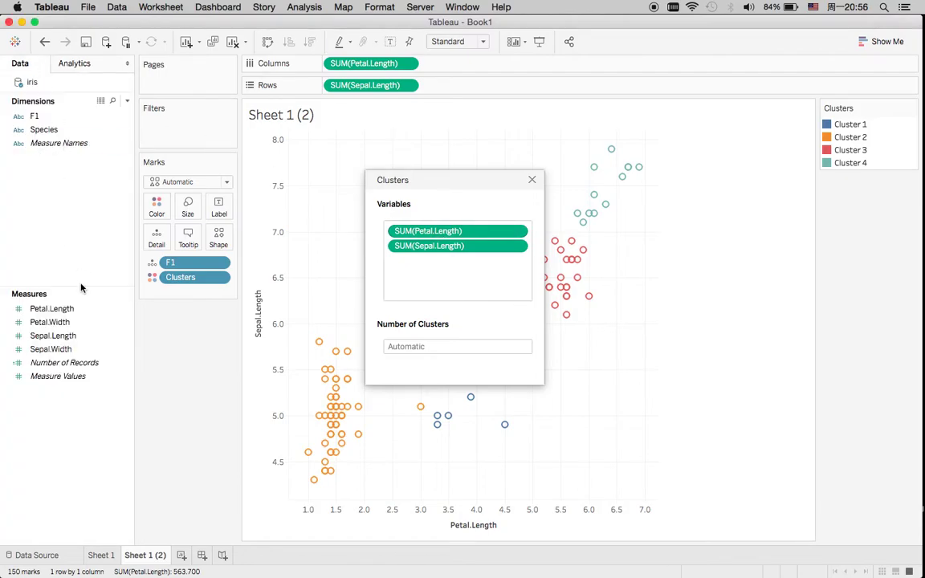
click(38, 322)
drag(39, 322, 411, 274)
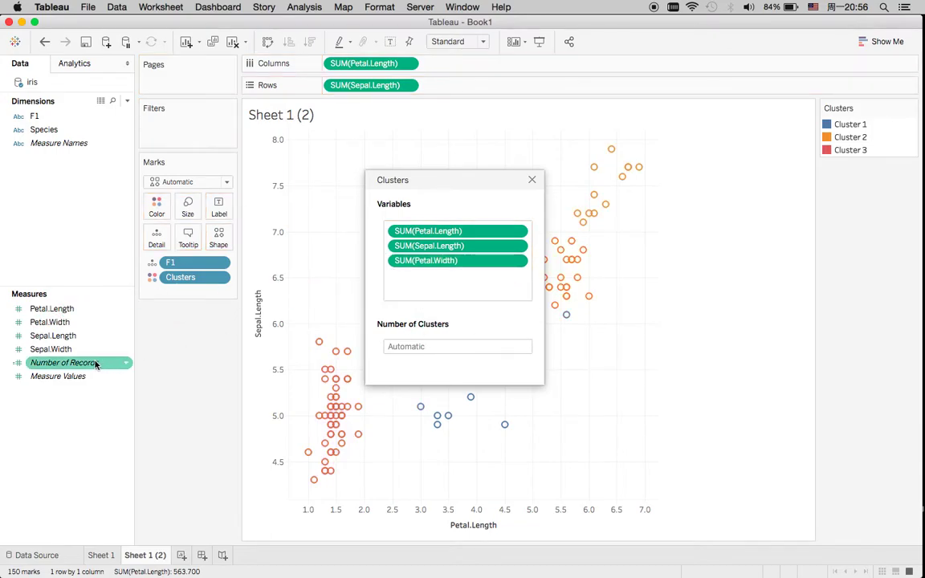
Add Sepal.Width to the cluster variables and set the number of clusters to 3.
drag(385, 341, 422, 300)
click(408, 346)
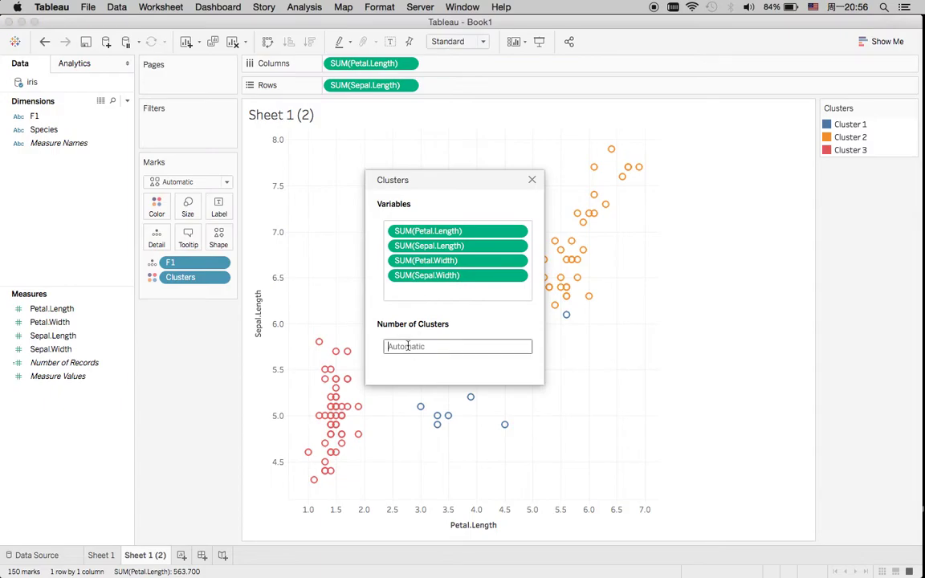
text(3)
click(532, 180)
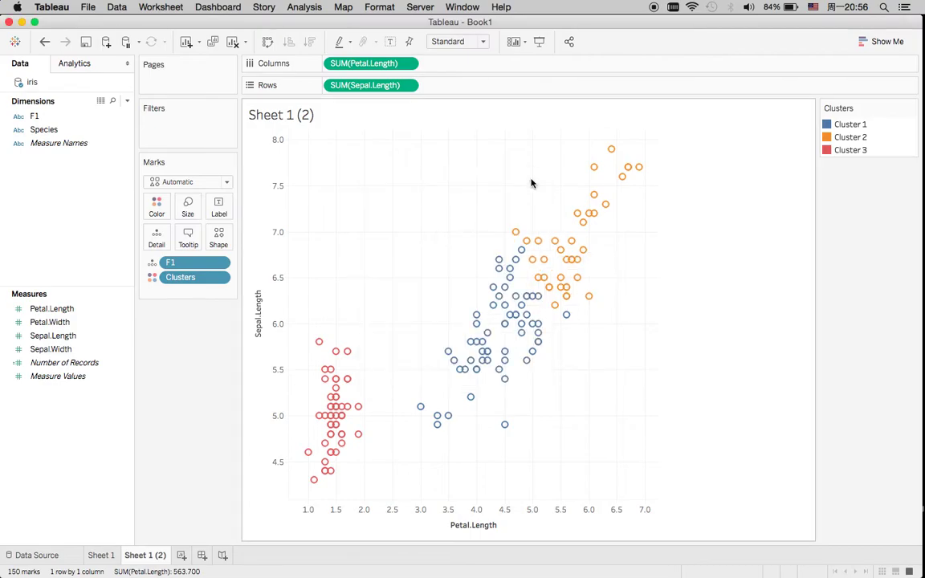
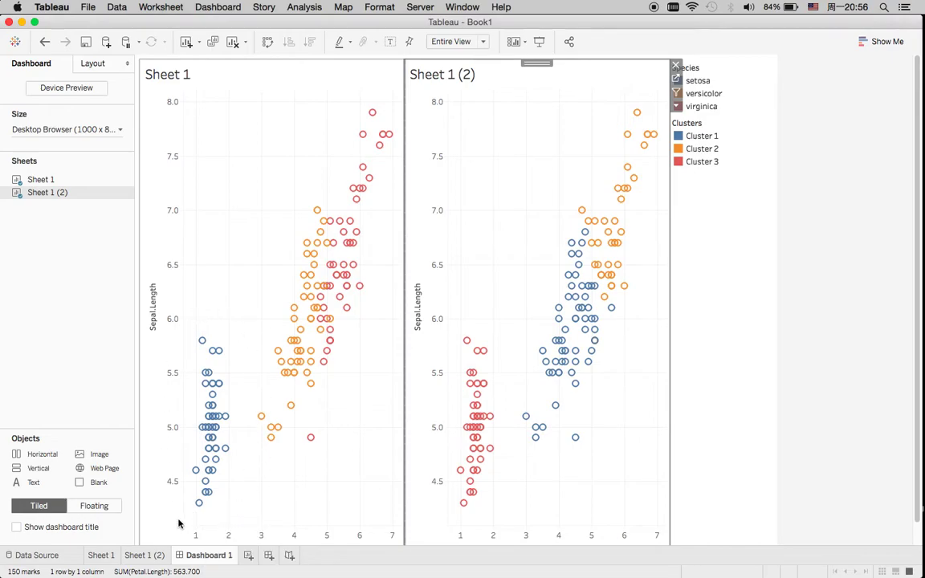
Compare the species-coloured points in Sheet 1 with the clustered points in Sheet 1 (2) on the dashboard.
mouse_move(206, 421)
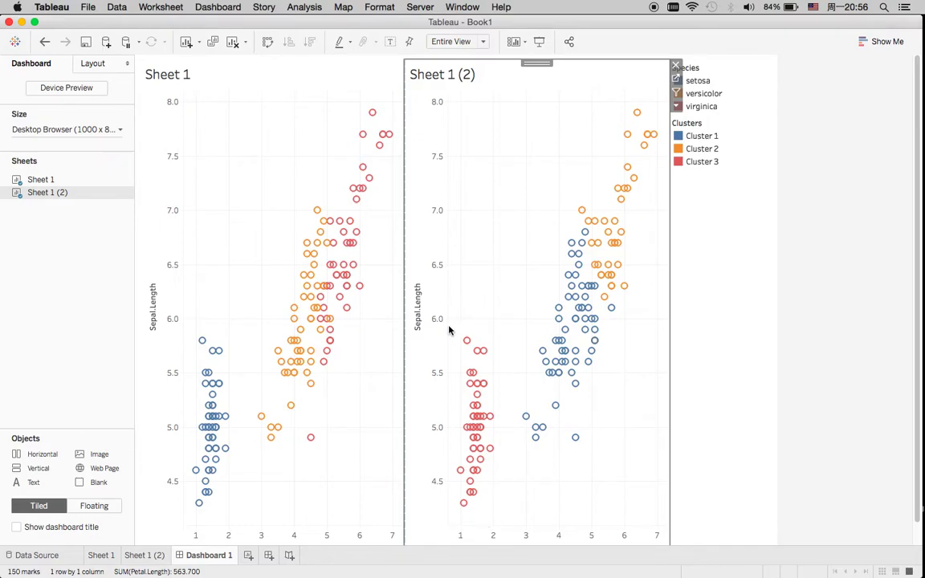
mouse_move(612, 246)
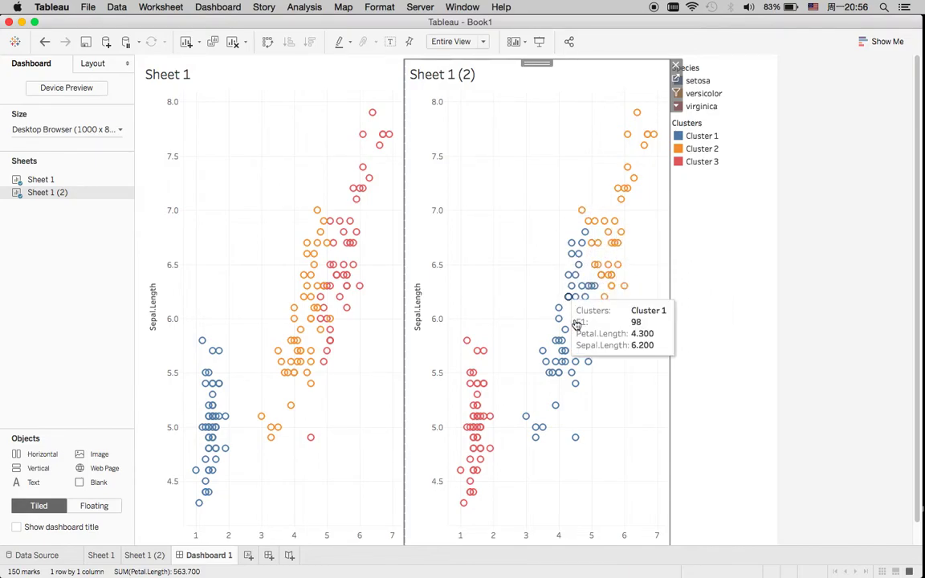
mouse_move(328, 251)
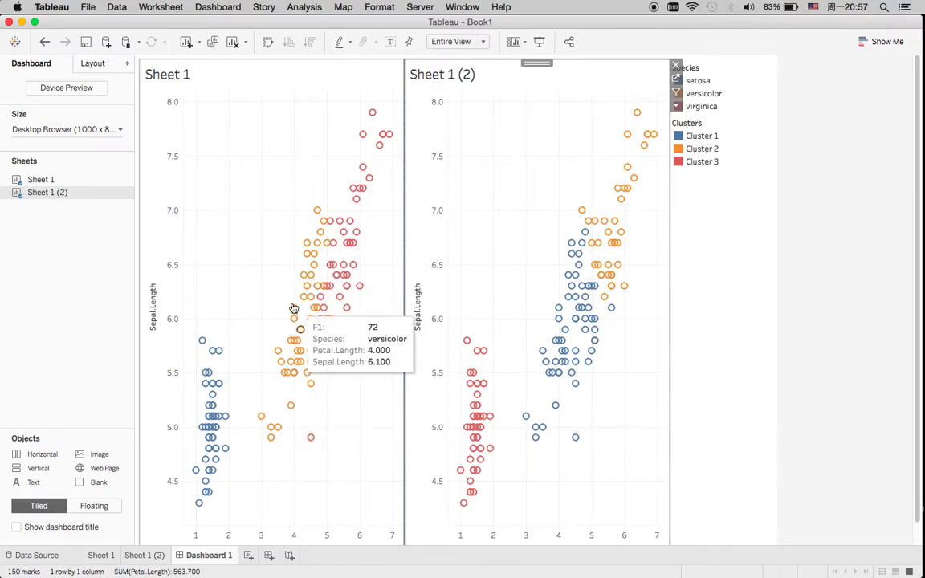
mouse_move(318, 342)
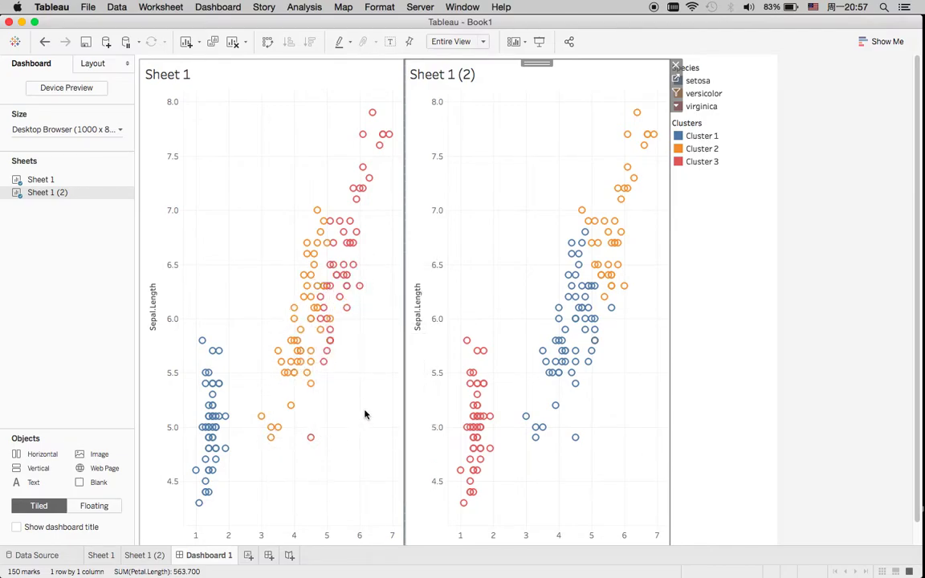
mouse_move(276, 379)
mouse_move(319, 378)
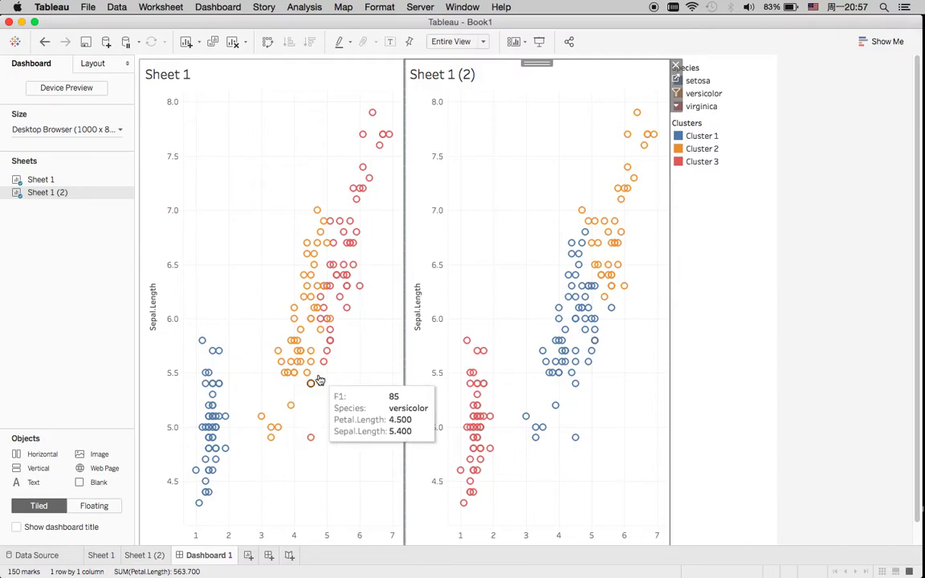
mouse_move(309, 359)
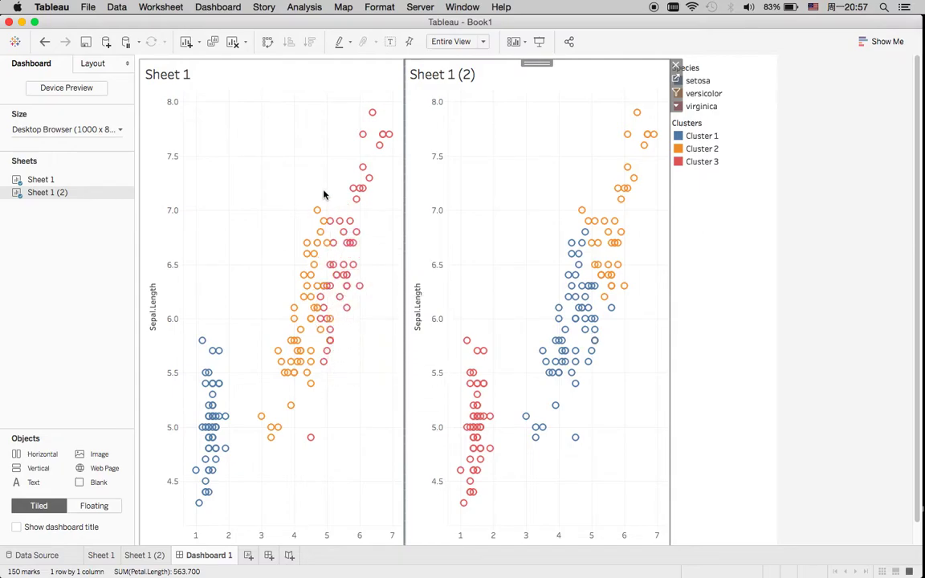
mouse_move(577, 232)
mouse_move(207, 449)
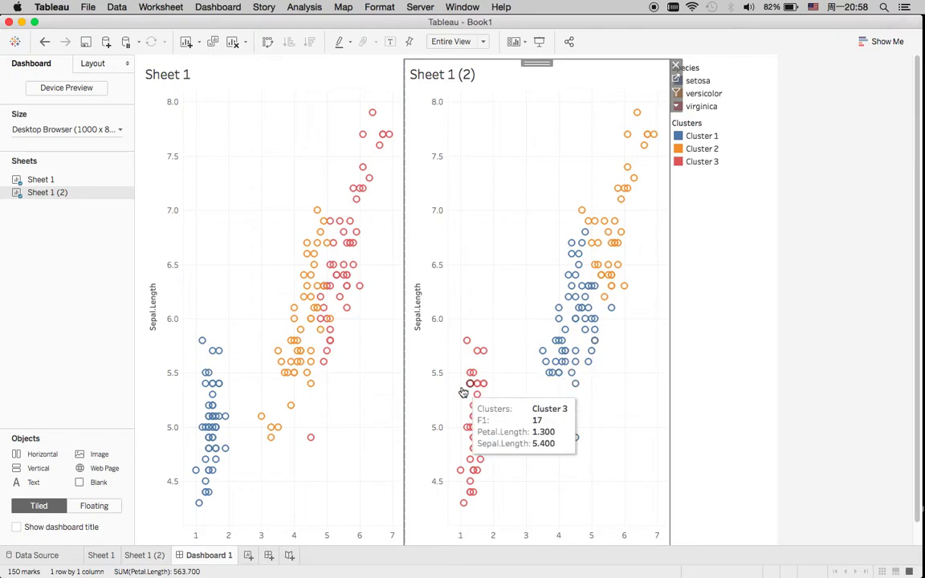
mouse_move(590, 223)
Go to Sheet 1 (2) from the dashboard and set its number of clusters to 4.
click(676, 106)
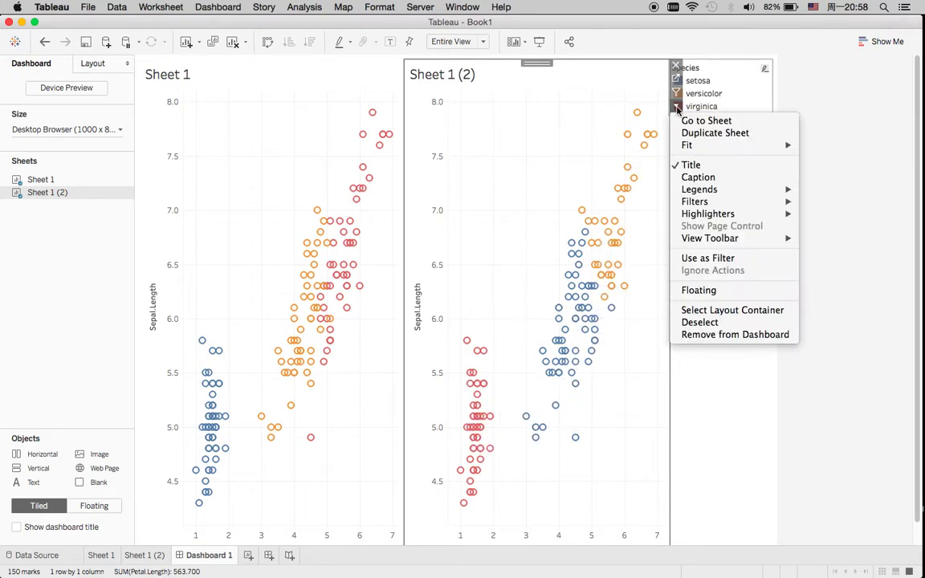
click(692, 120)
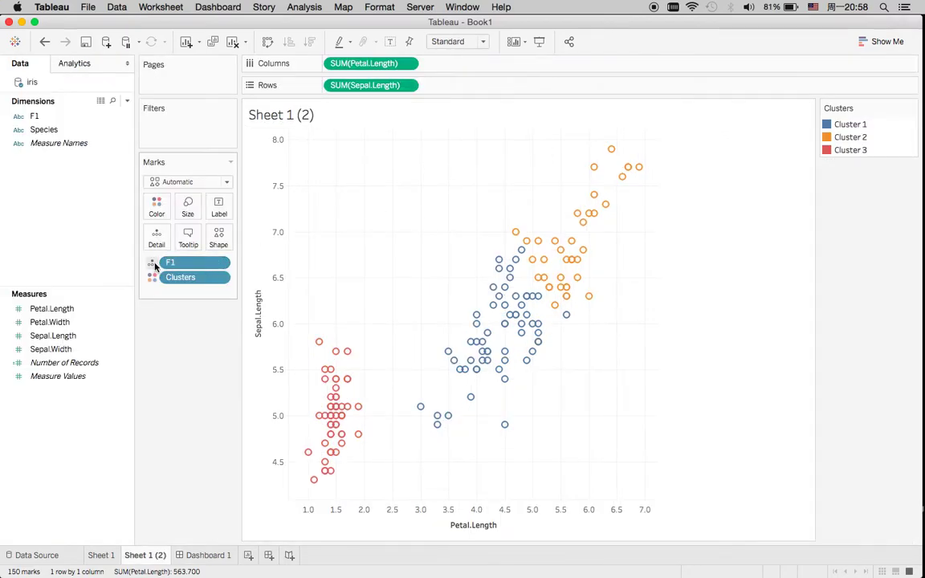
right_click(170, 279)
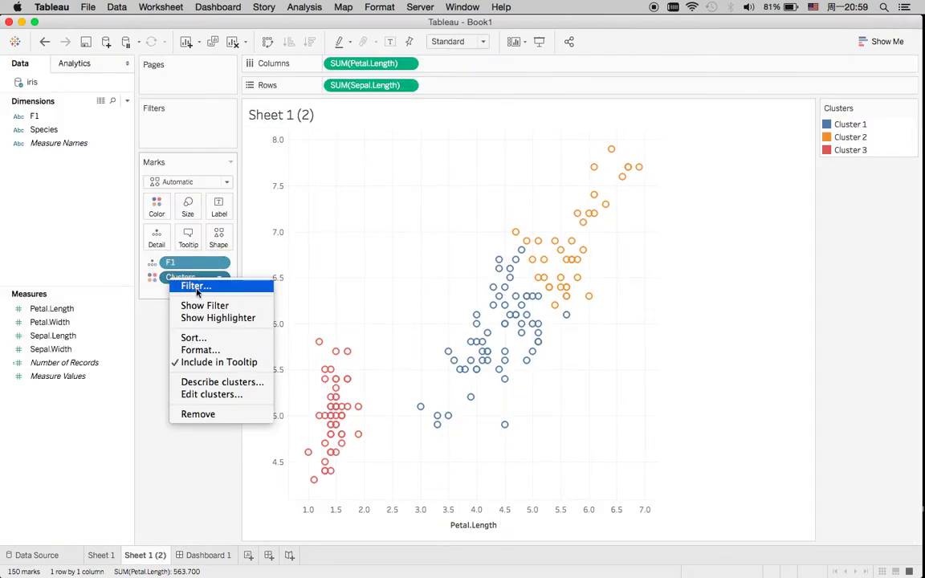
click(205, 394)
double_click(423, 346)
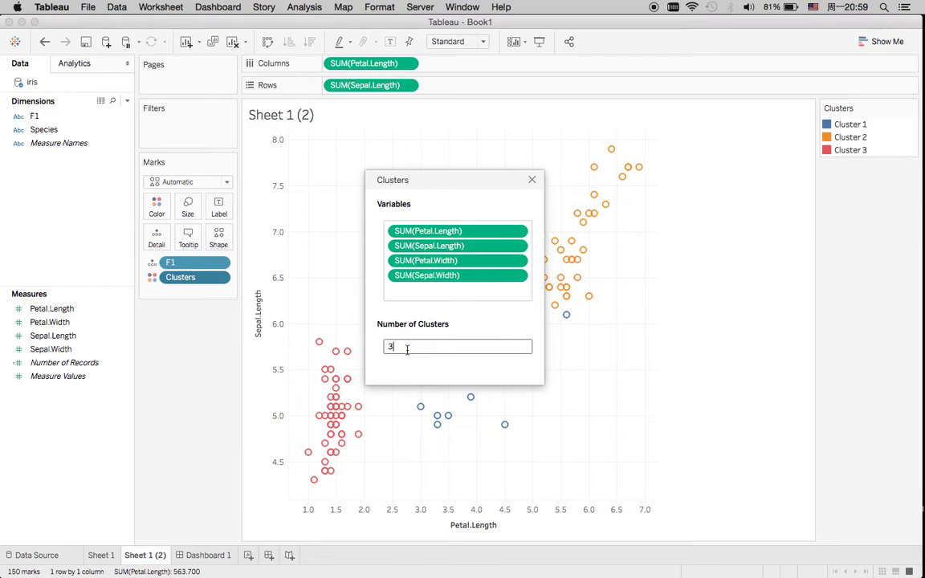
text(4)
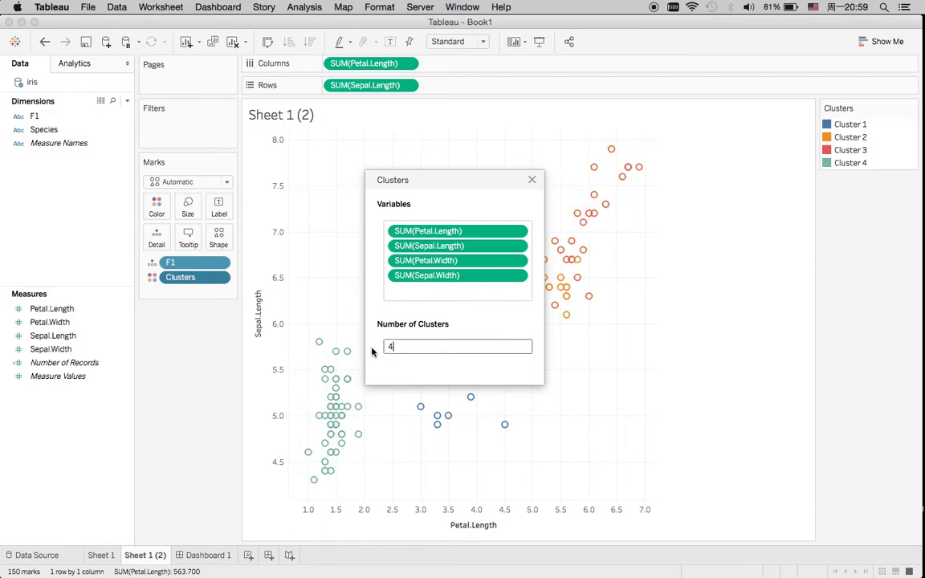
click(530, 181)
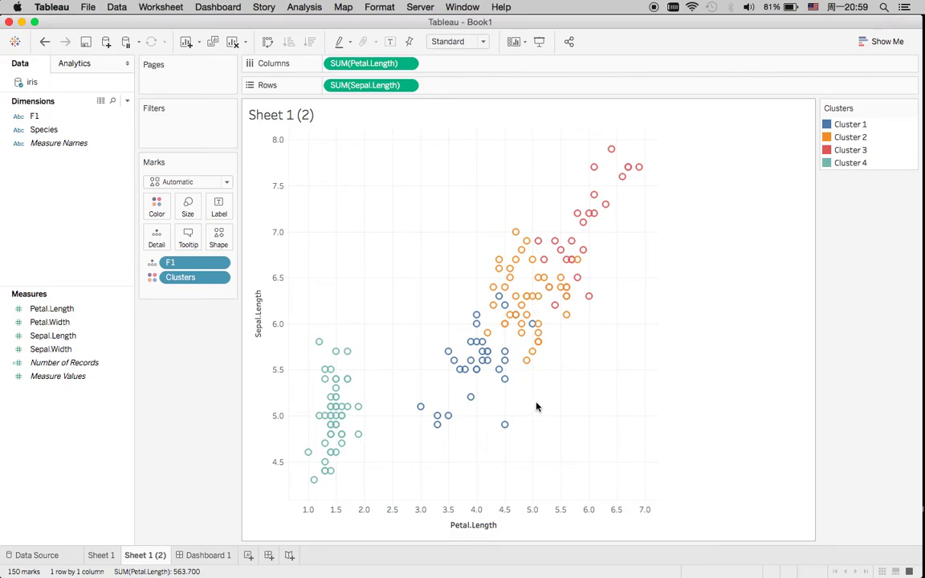
Compare the four-cluster plot with the species plot on Dashboard 1, and return to Sheet 1 (2).
mouse_move(509, 279)
click(202, 555)
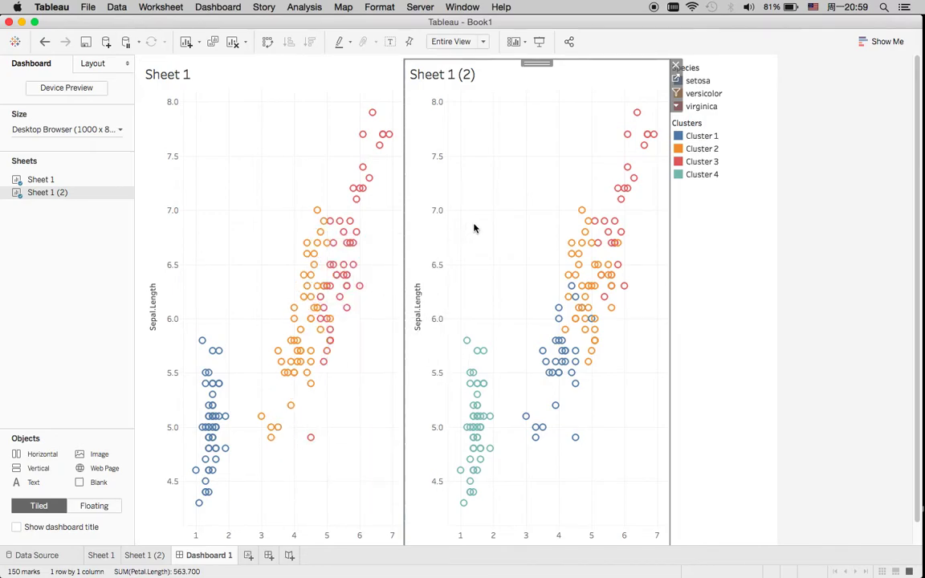
click(676, 106)
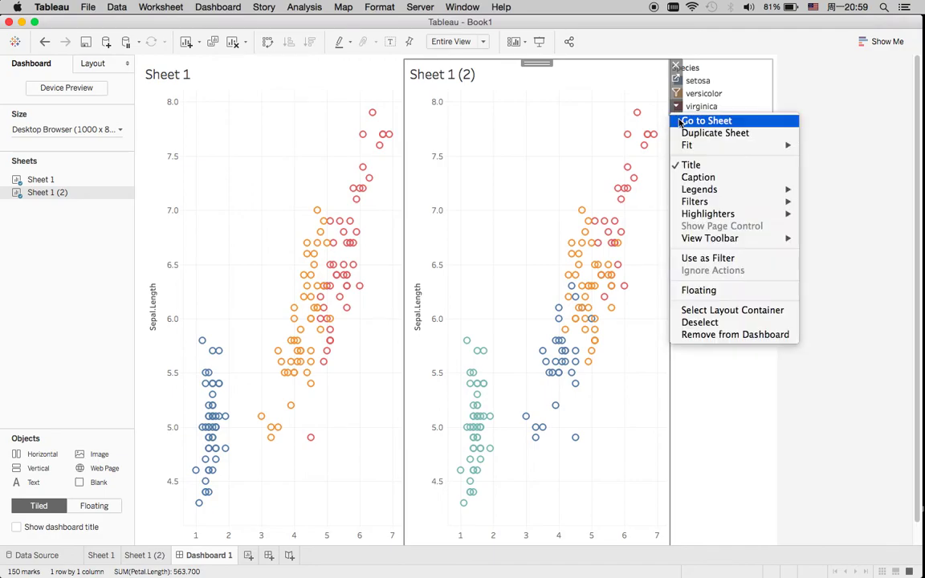
click(698, 122)
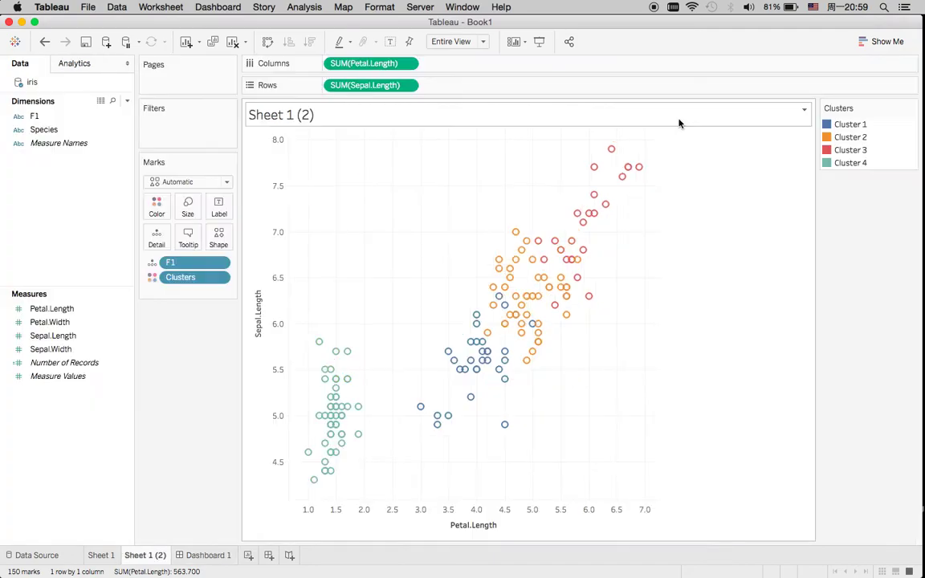
Examine the between-group and within-group sums of squares in the four-cluster summary diagnostics, and close the description.
right_click(195, 278)
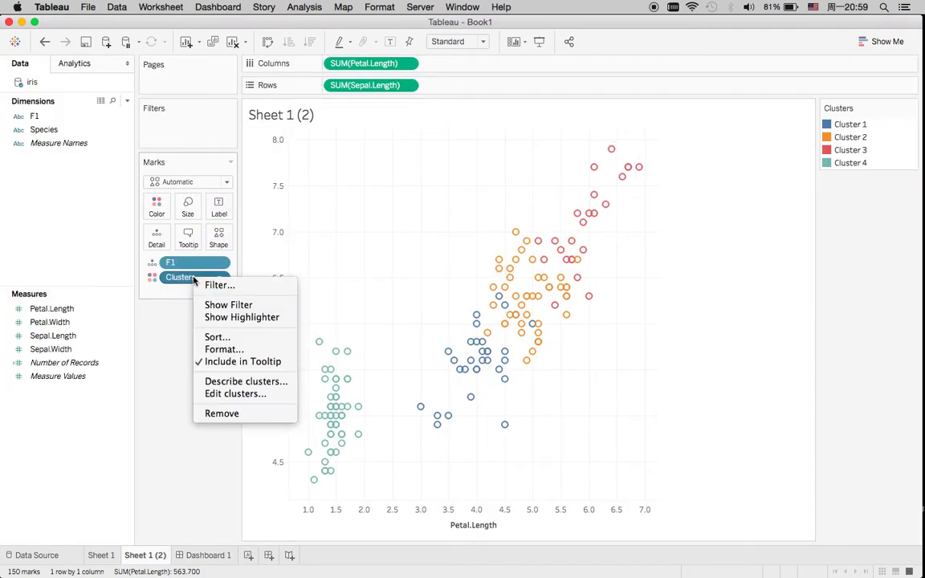
click(226, 382)
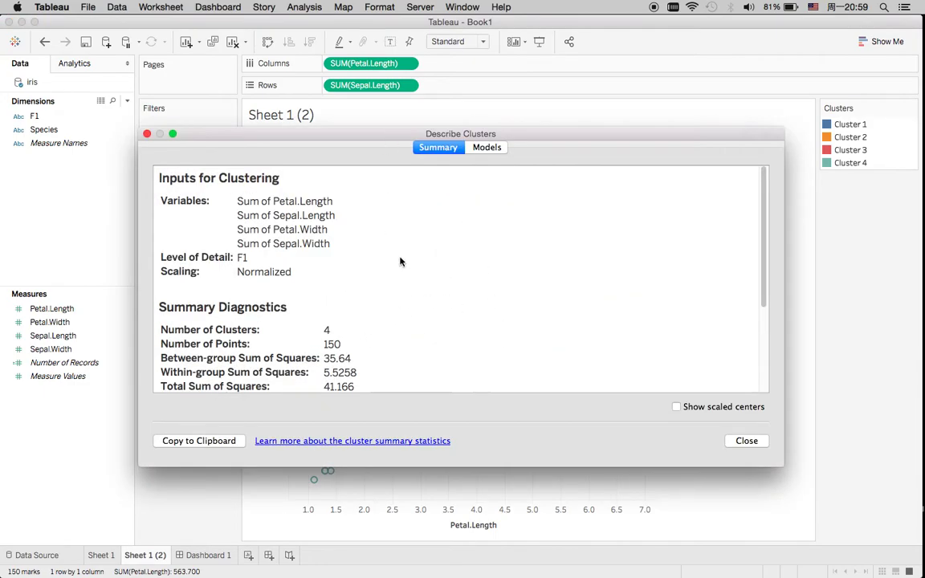
scroll(400, 262, down, 5)
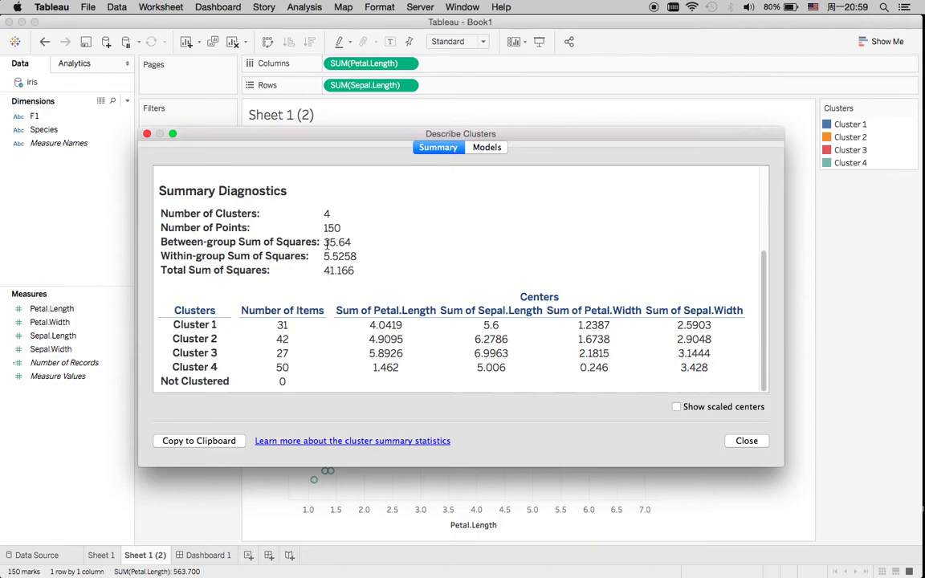
drag(326, 243, 355, 244)
click(260, 254)
drag(323, 256, 353, 255)
click(353, 253)
drag(322, 241, 352, 242)
click(745, 440)
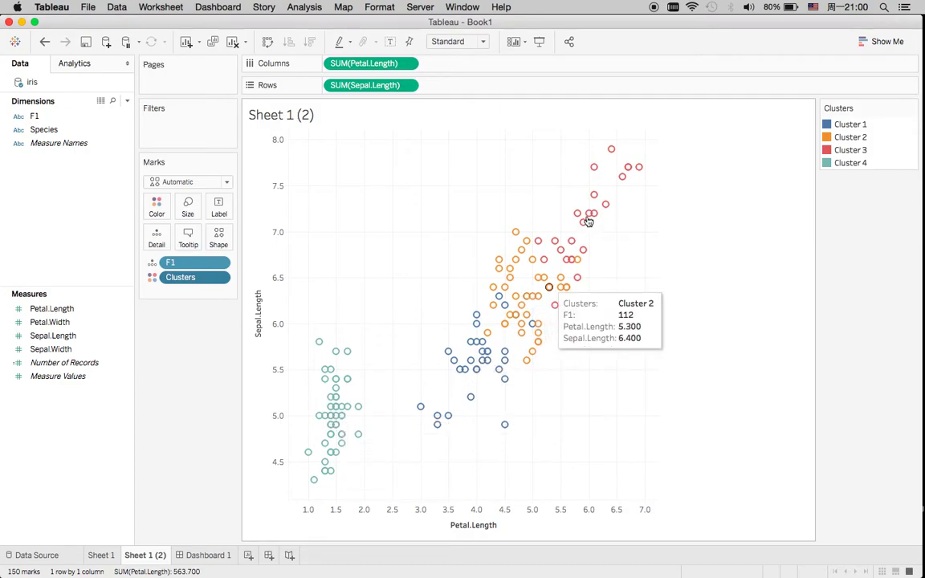
Reopen the cluster description, examine the analysis of variance, especially the Petal.Length F-statistic, and close it.
right_click(181, 280)
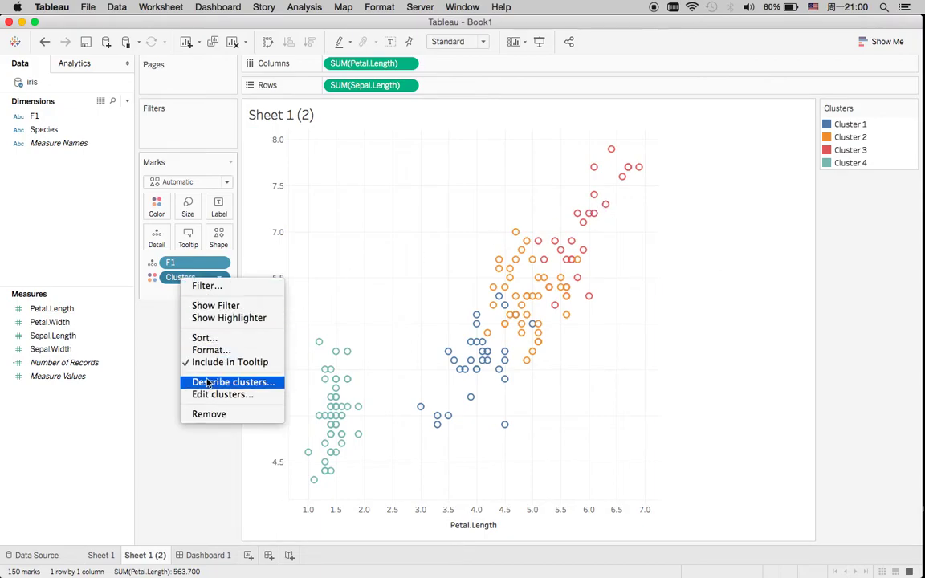
click(197, 346)
scroll(439, 329, down, 5)
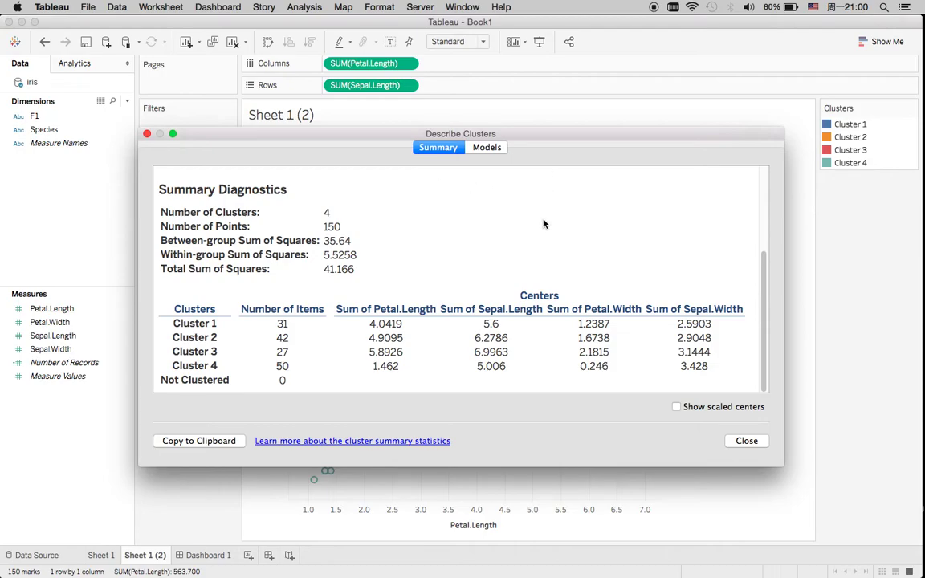
click(488, 148)
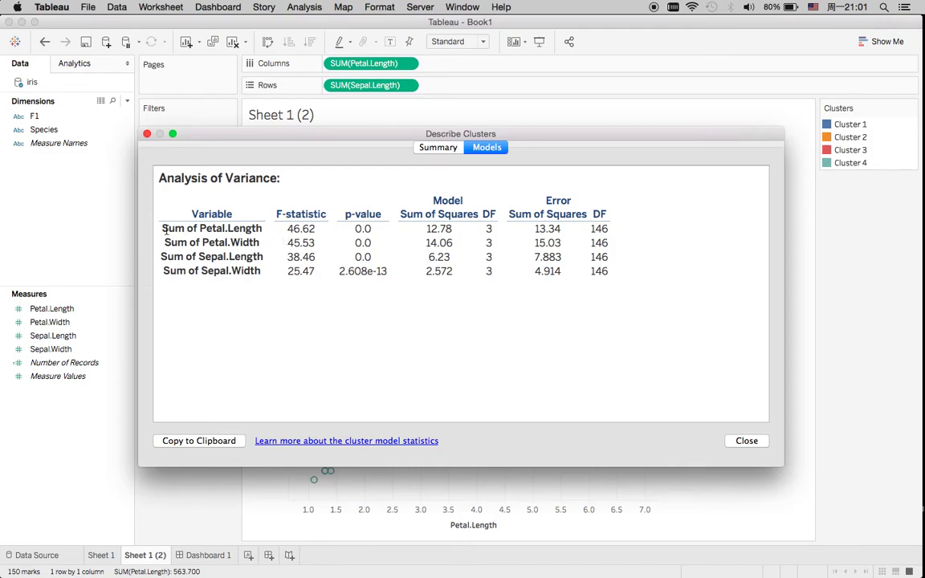
drag(163, 230, 259, 232)
click(259, 232)
drag(286, 229, 315, 230)
click(748, 443)
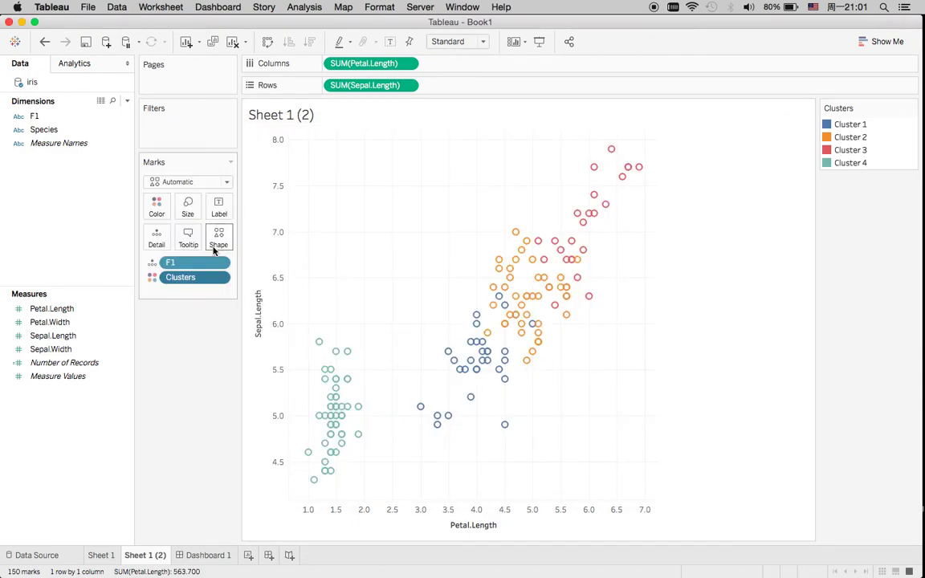
Edit the clusters on Sheet 1 (2) to set the number of clusters back to 3.
right_click(176, 281)
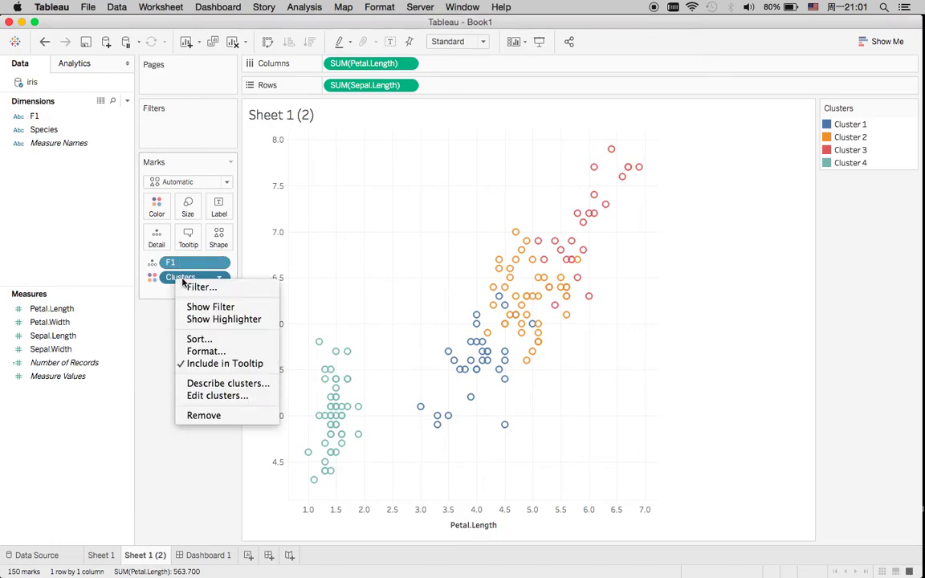
click(205, 394)
drag(407, 345, 374, 349)
text(3)
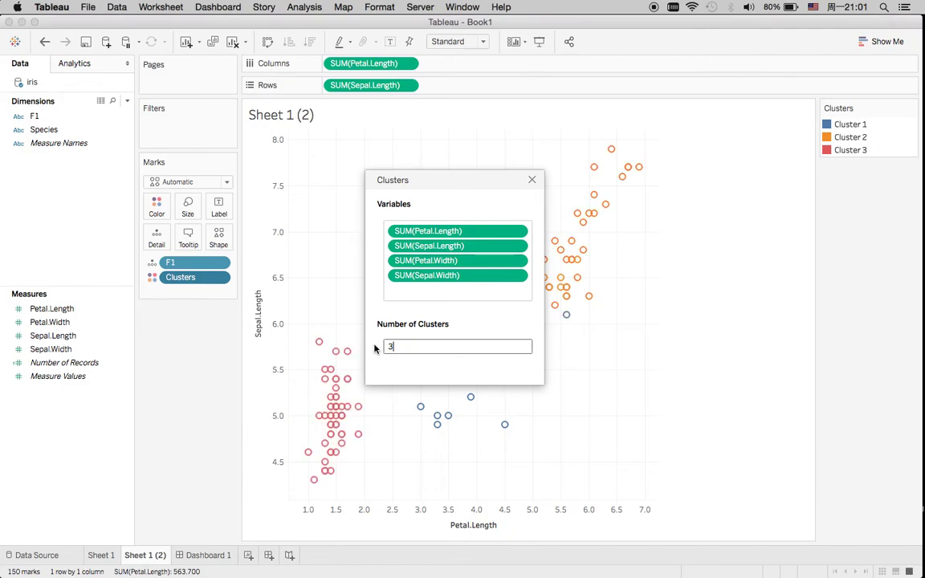
click(530, 180)
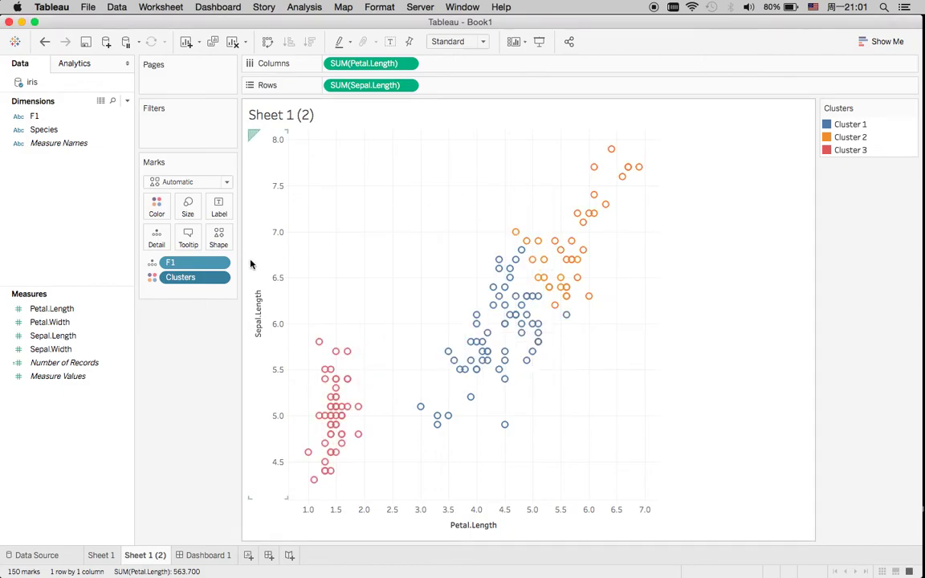
Describe the three clusters and examine their summary diagnostics and cluster centers.
right_click(192, 283)
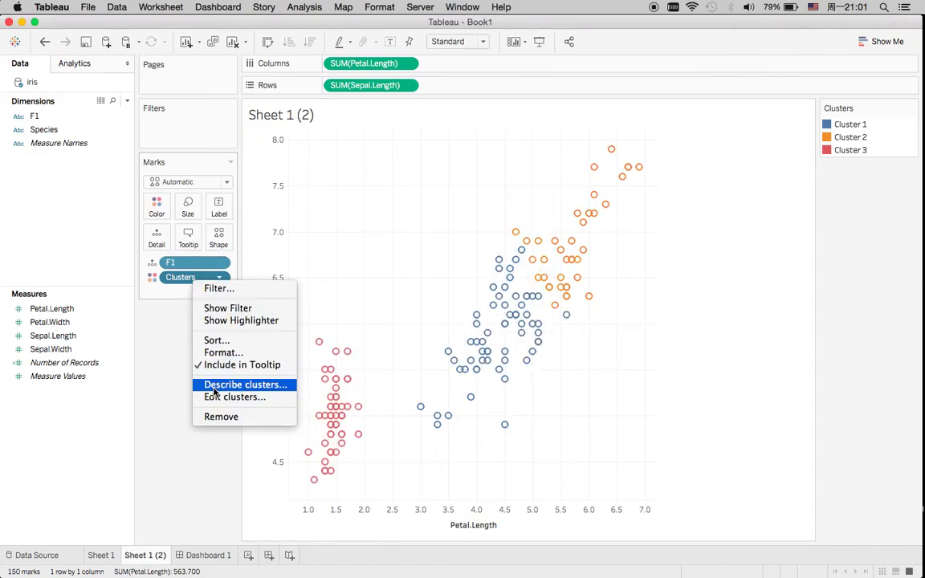
click(229, 382)
click(489, 149)
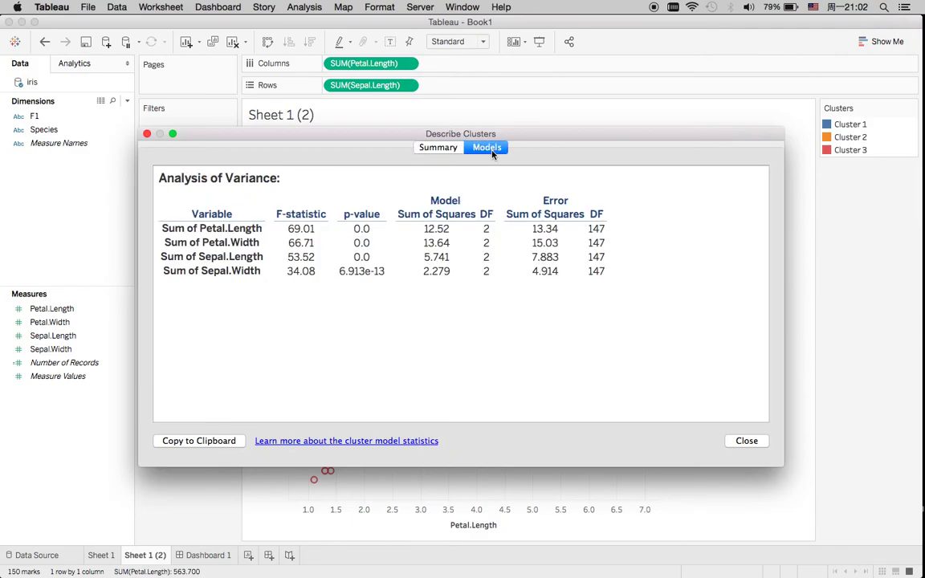
click(437, 147)
scroll(411, 293, down, 3)
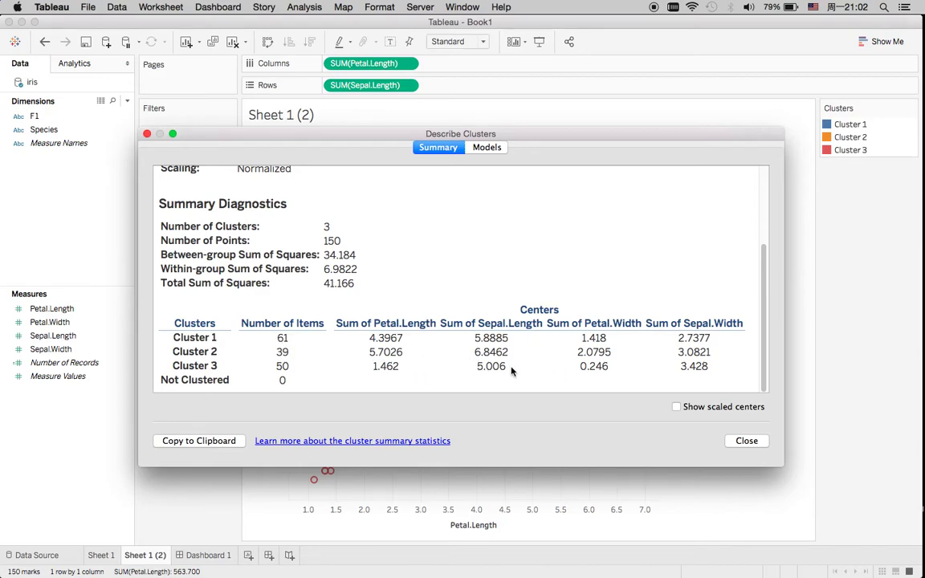
Examine the three-cluster Petal.Length F-statistic alongside the summary, close the description, and return to Dashboard 1.
click(489, 149)
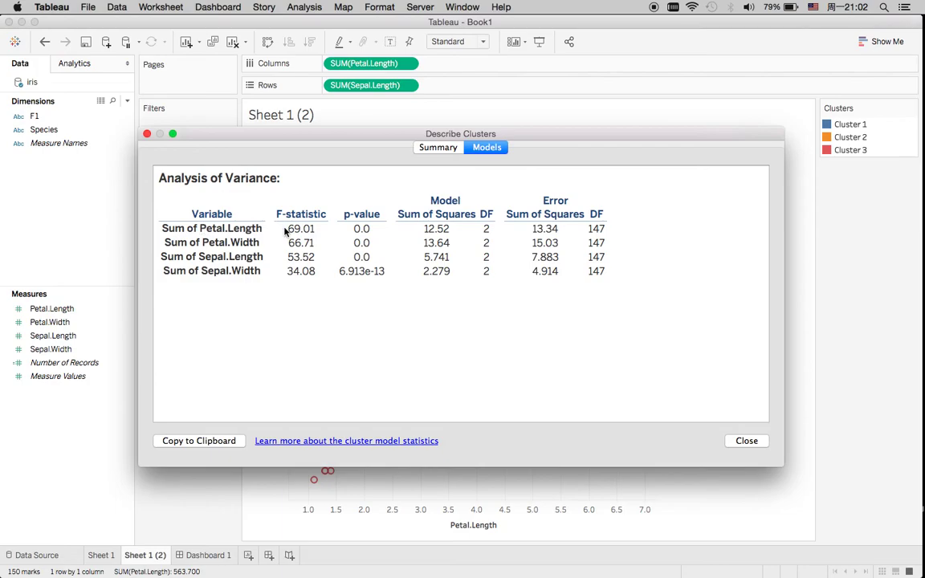
drag(288, 230, 318, 229)
click(436, 148)
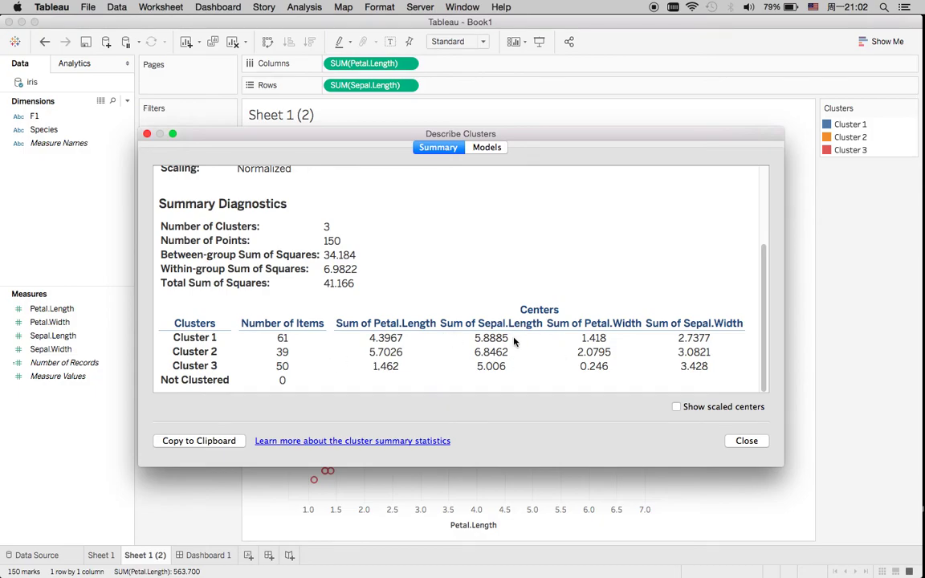
click(481, 147)
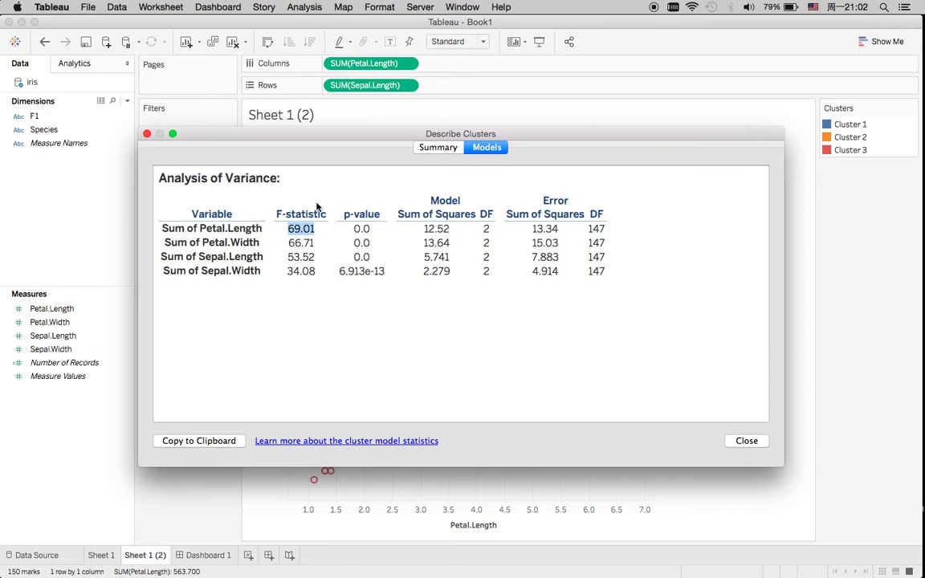
click(739, 441)
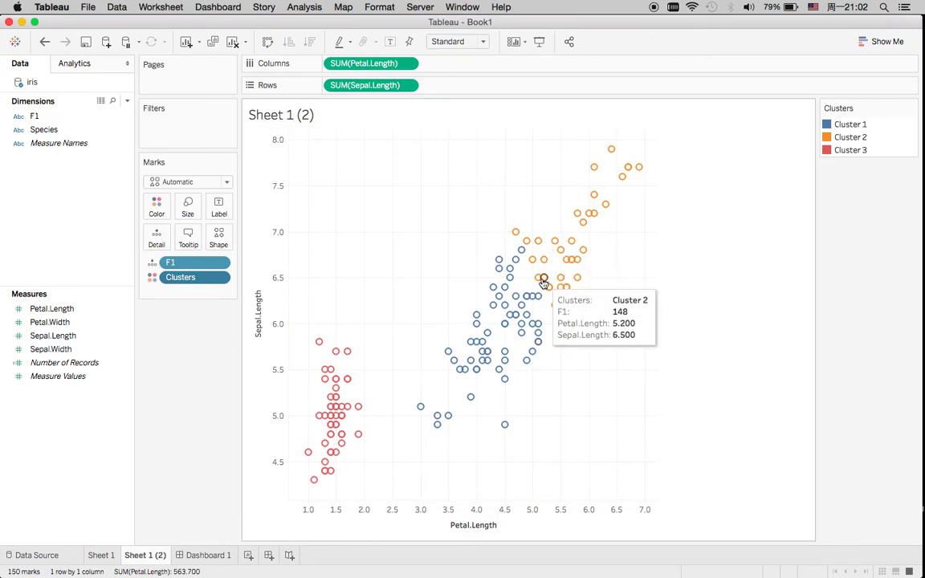
click(204, 556)
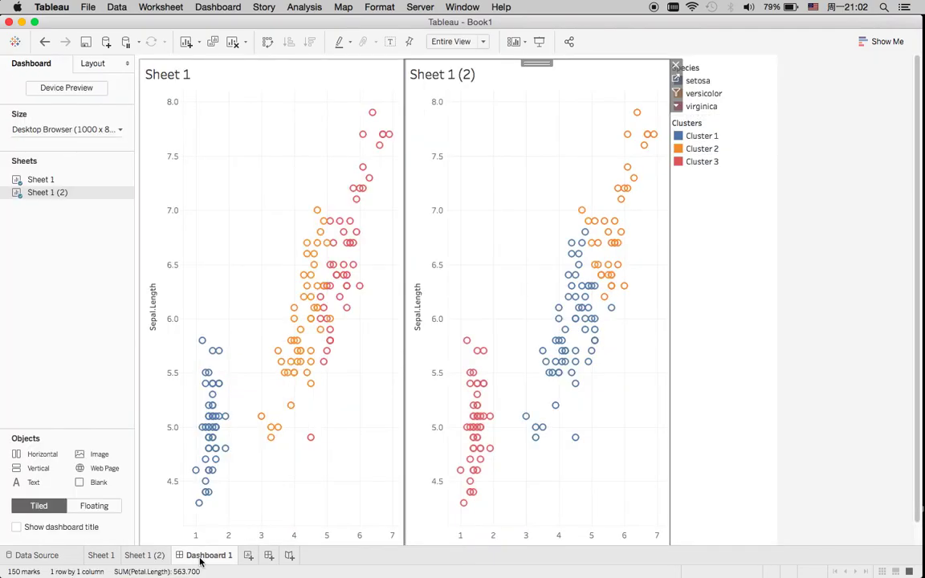